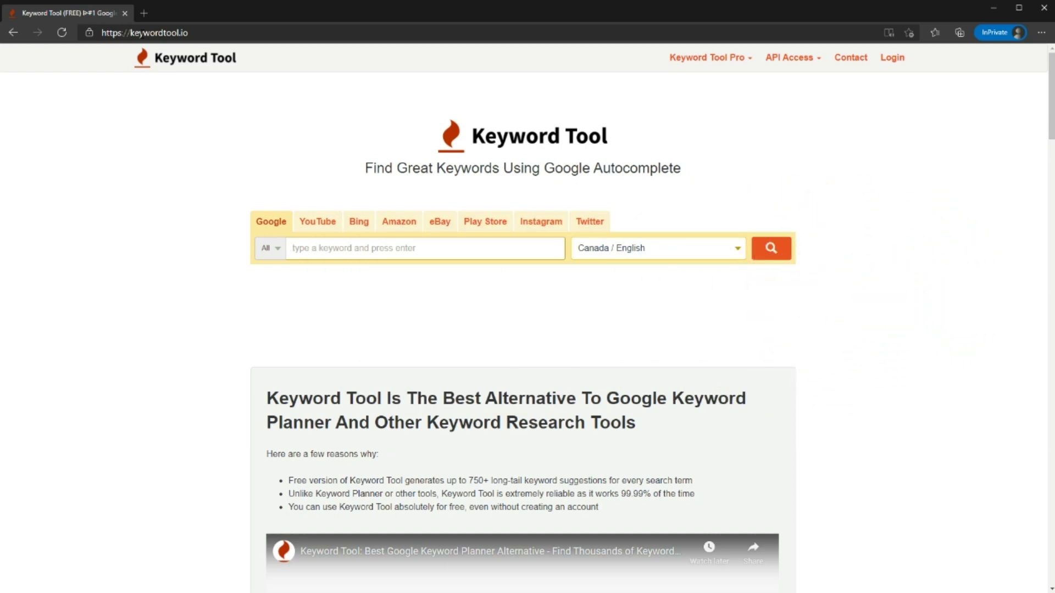
pyautogui.click(271, 225)
pyautogui.click(408, 225)
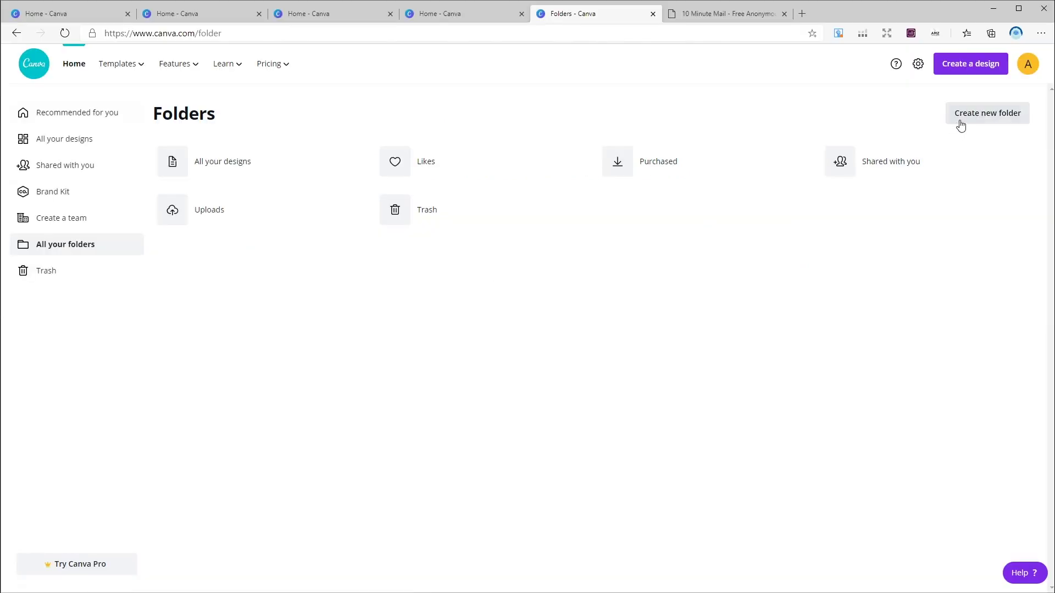
# - In Canva, create a new folder named with the account holder's first name and return to the folders overview
pyautogui.click(958, 123)
pyautogui.write('anna')
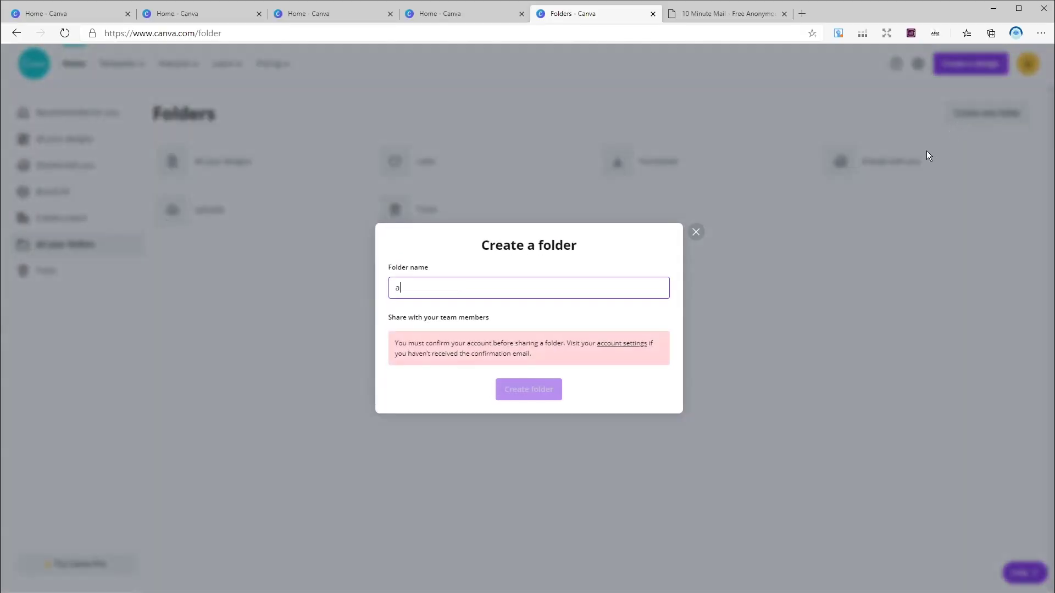
pyautogui.press('Return')
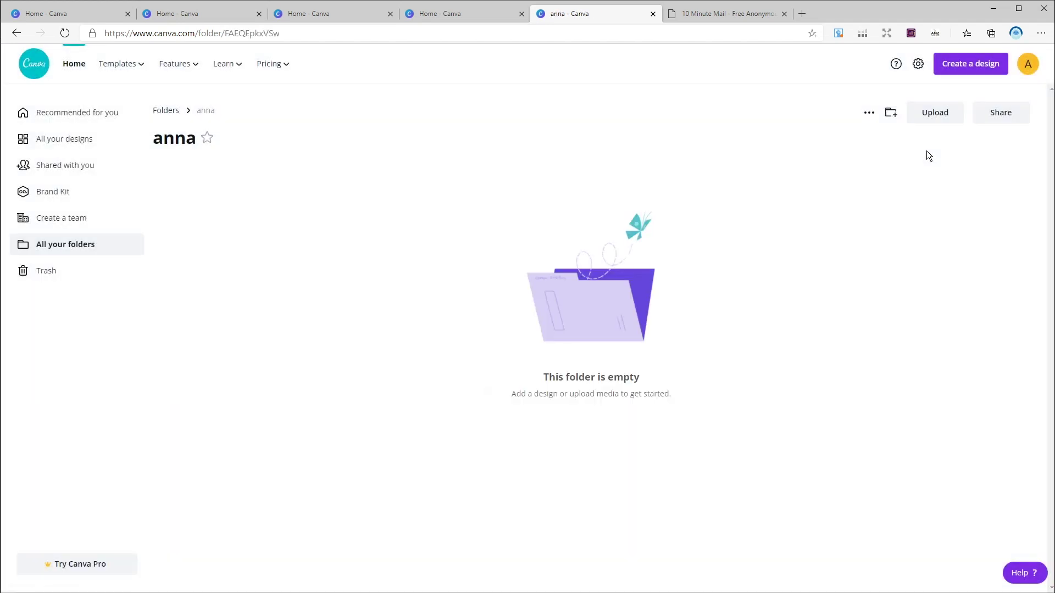
pyautogui.click(165, 111)
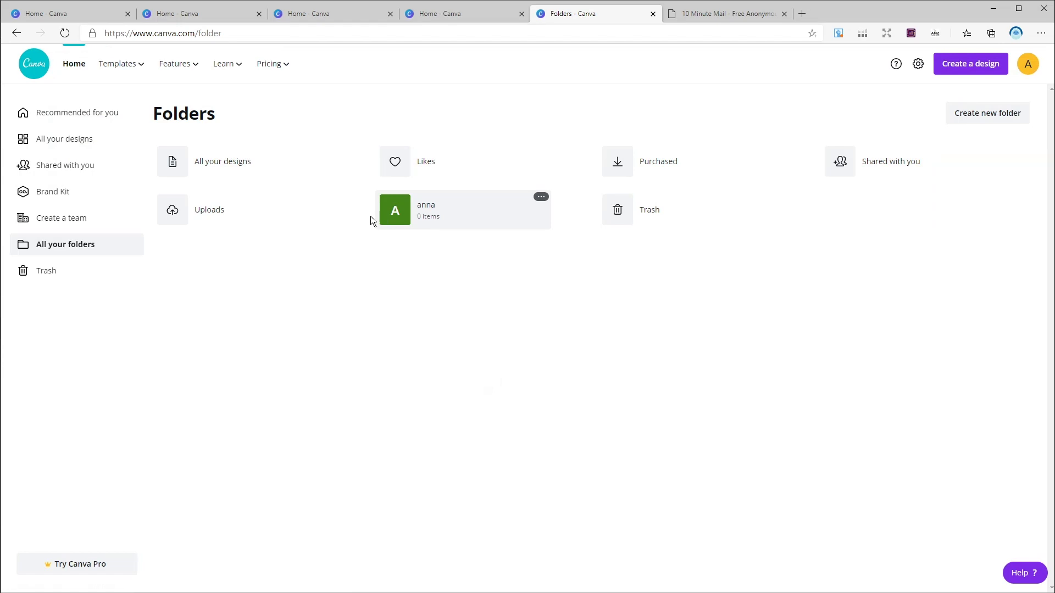
# - Open the recommended home page and look through the existing designs and suggested templates
pyautogui.click(77, 113)
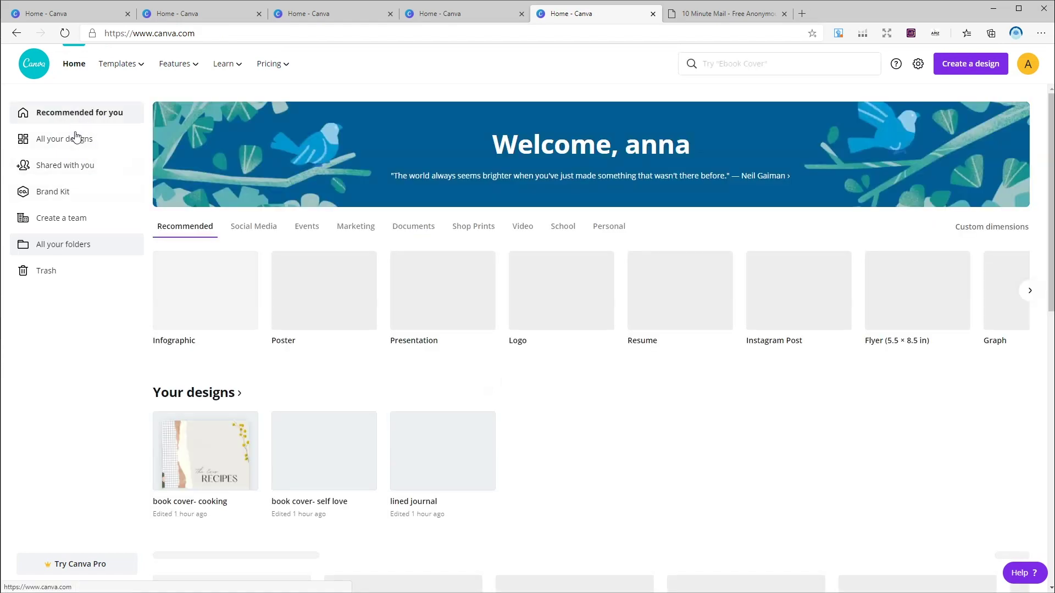
pyautogui.scroll(-4, 600, 397)
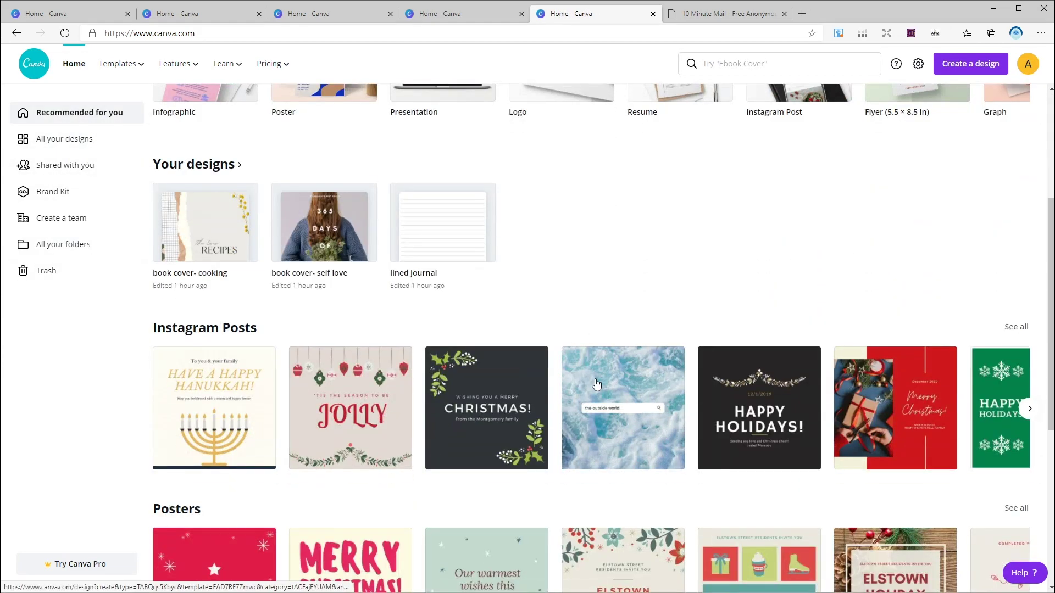
pyautogui.scroll(4, 600, 398)
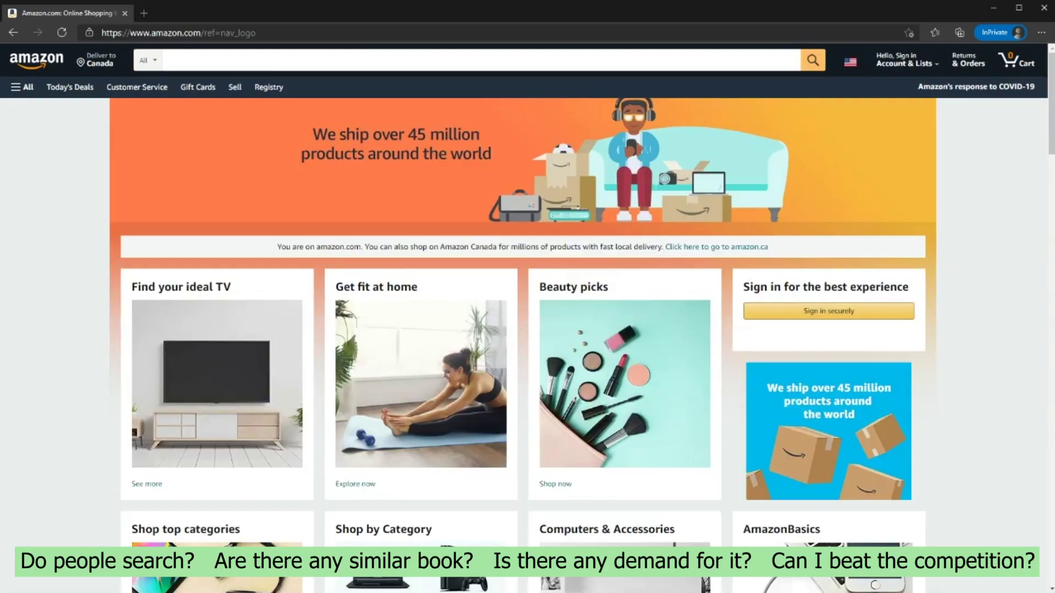
# - Search Amazon for "dot to dot book"
pyautogui.click(363, 66)
pyautogui.write('dot to')
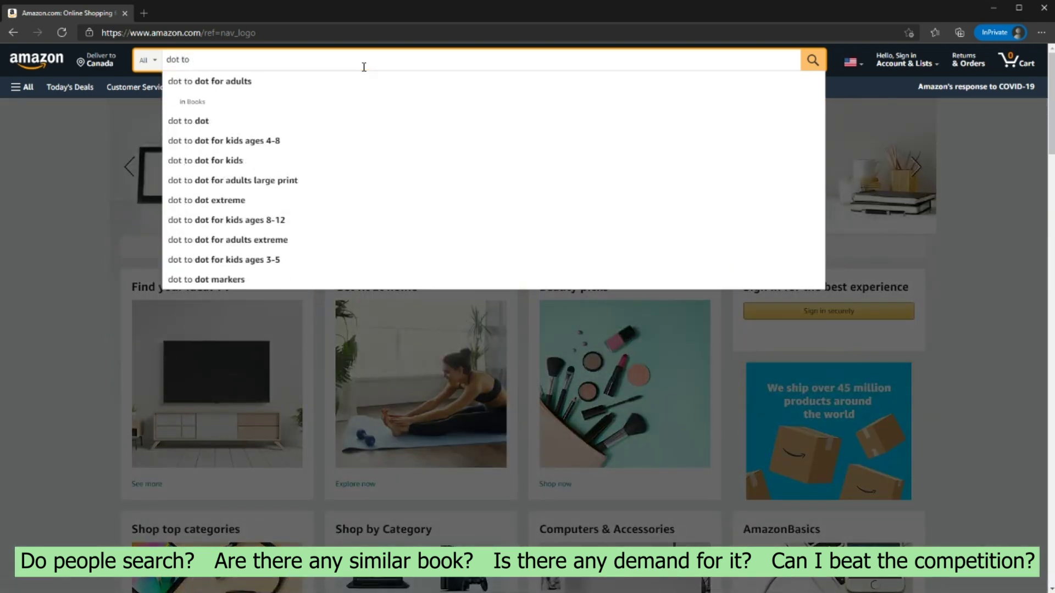
pyautogui.write(' do')
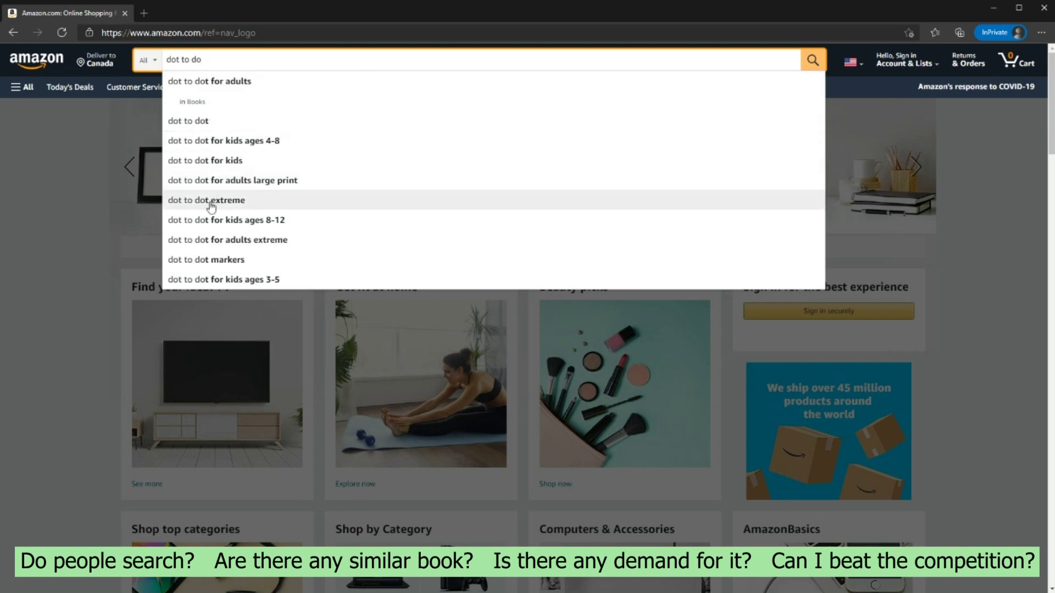
pyautogui.write('t boo')
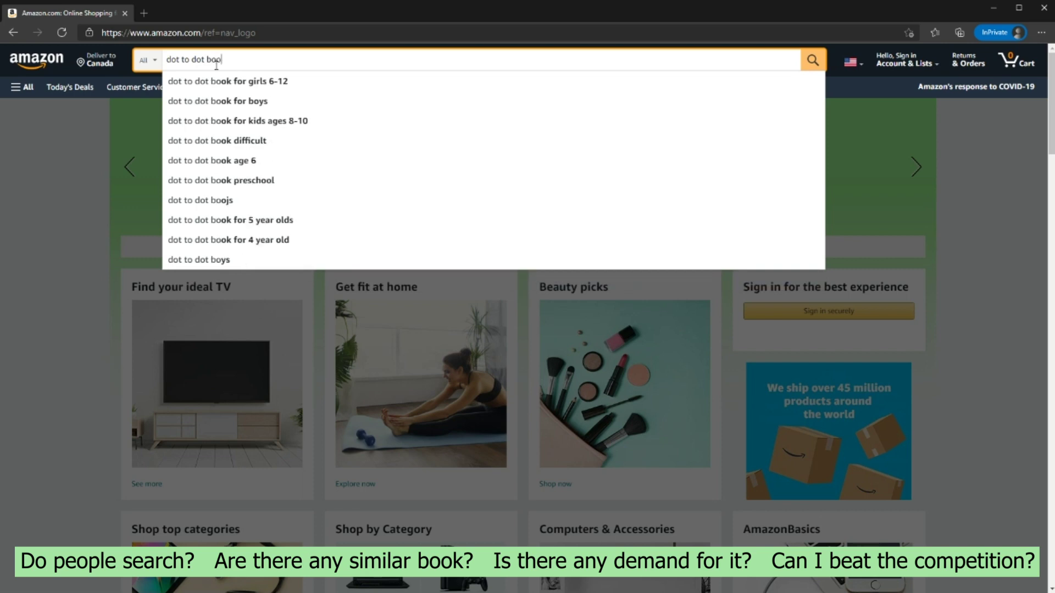
pyautogui.write('k')
pyautogui.press('Return')
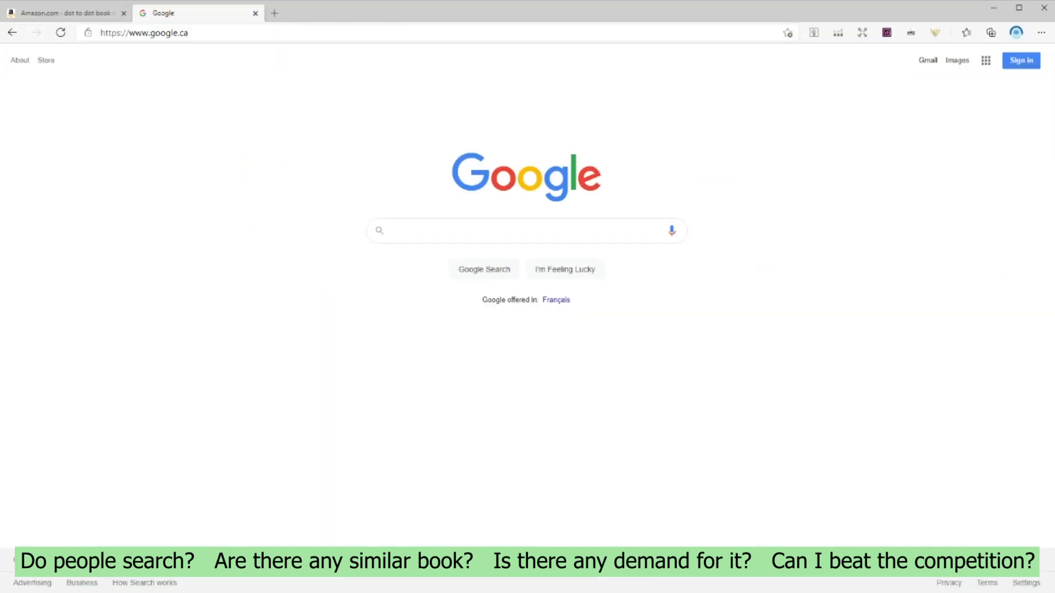
# - Search Google for "dot to dot book"
pyautogui.click(561, 236)
pyautogui.write('dol to dot ')
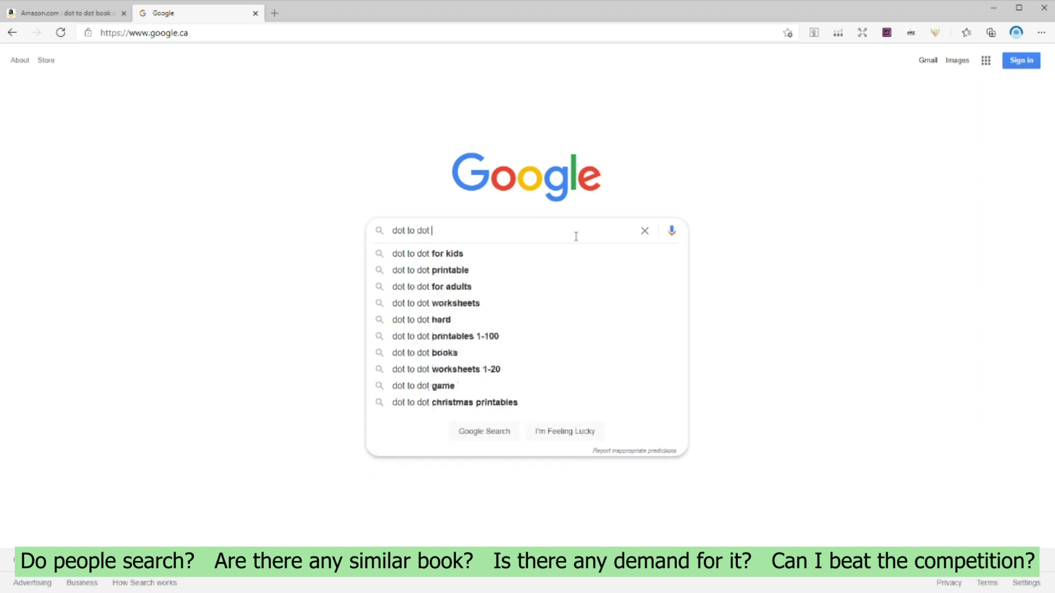
pyautogui.write('book')
pyautogui.press('Return')
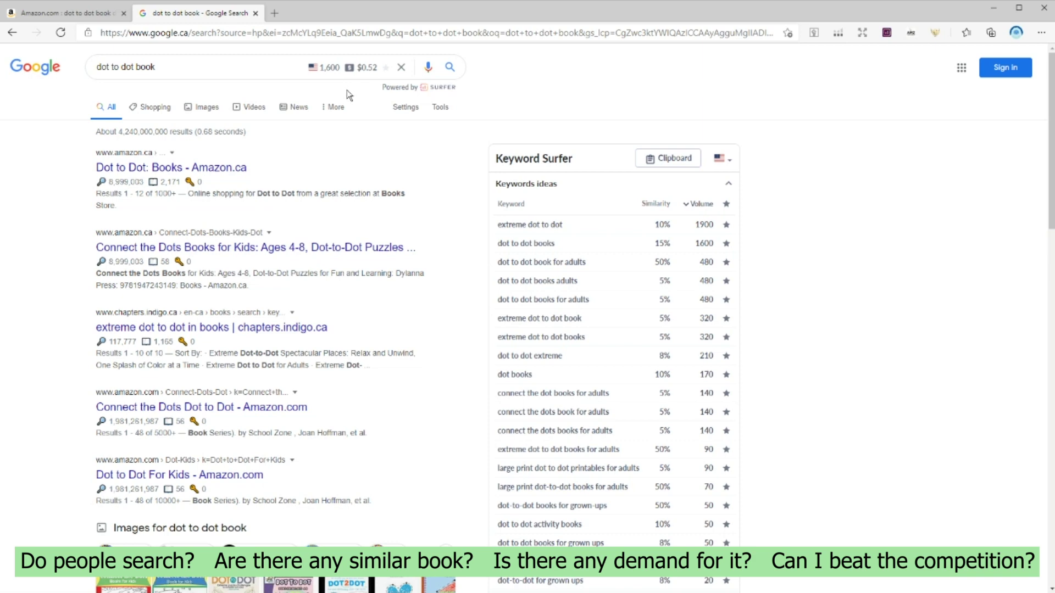
# - Examine the Keyword Surfer keyword ideas, their search volumes and the available countries for the dot to dot book search
pyautogui.scroll(-2, 742, 222)
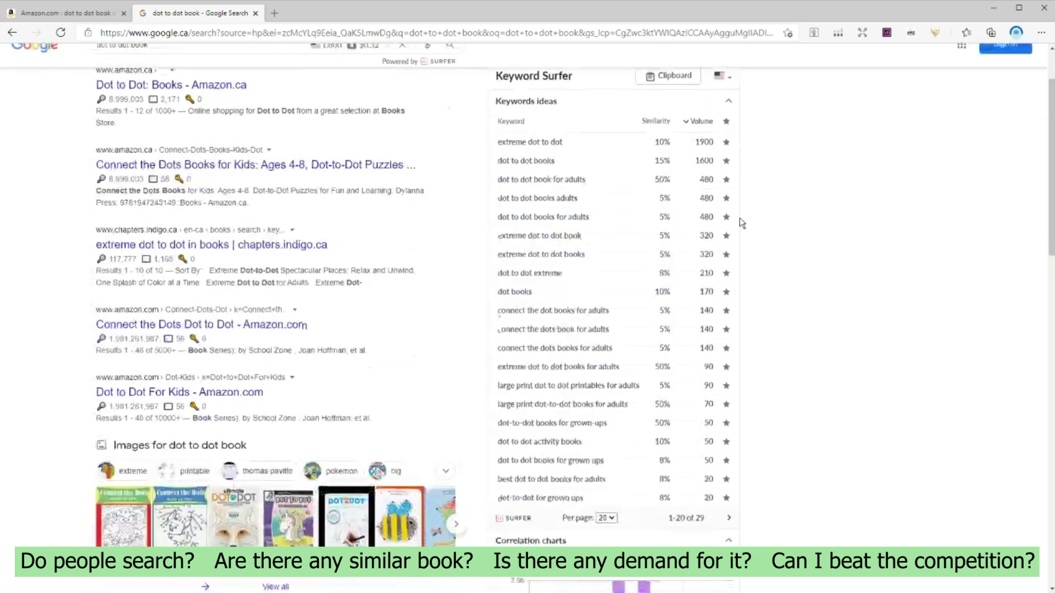
pyautogui.scroll(2, 739, 277)
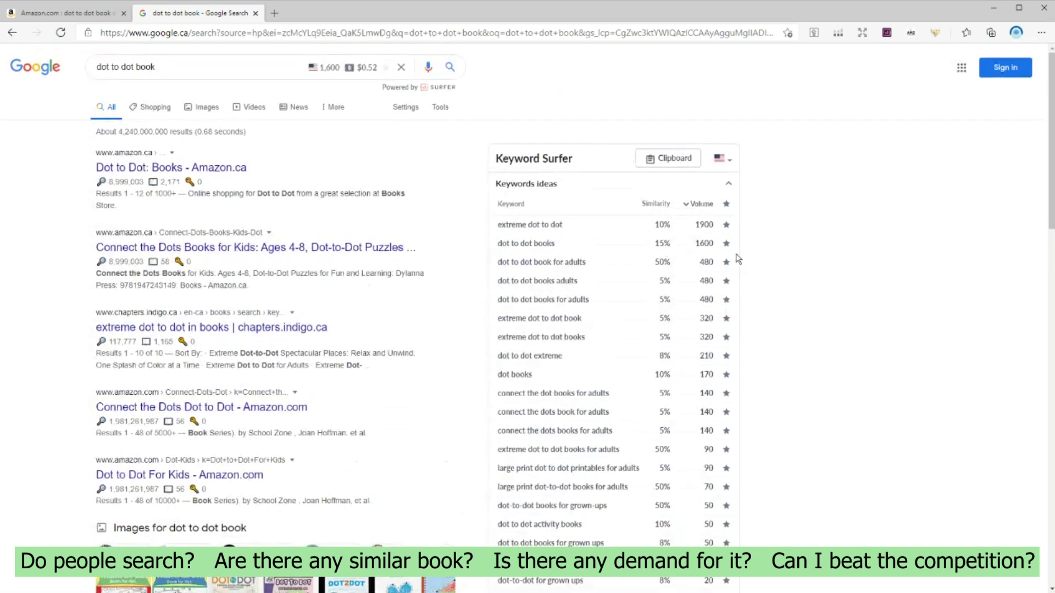
pyautogui.click(721, 160)
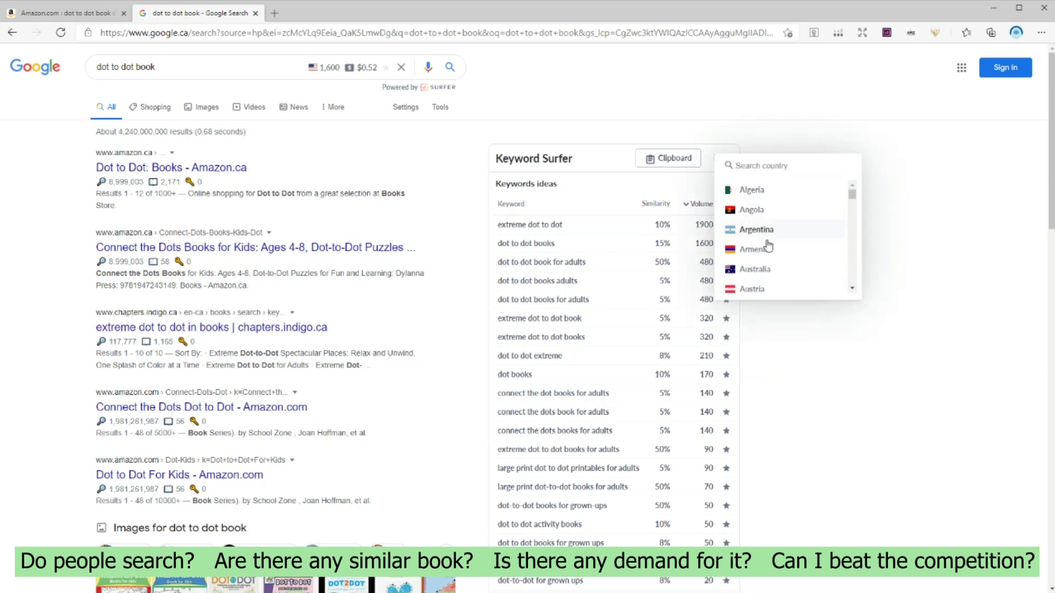
pyautogui.click(904, 280)
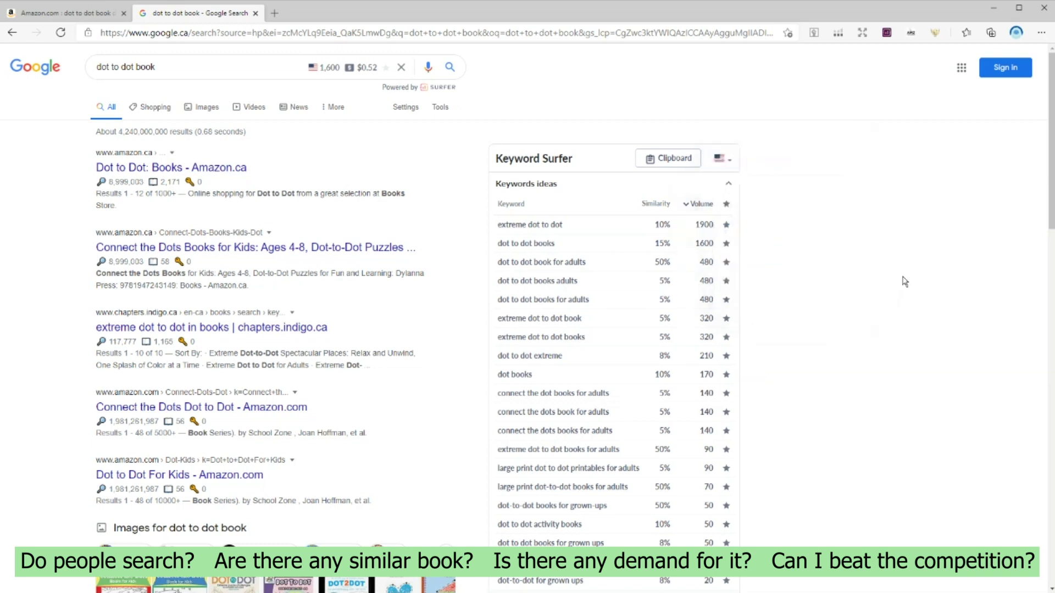
pyautogui.scroll(-2, 780, 280)
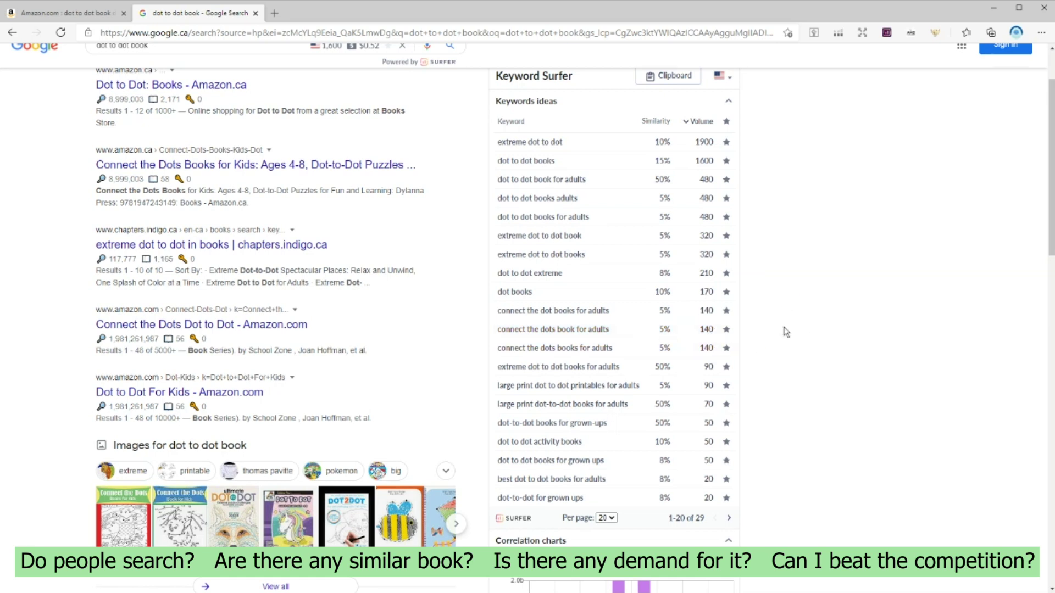
pyautogui.scroll(2, 788, 329)
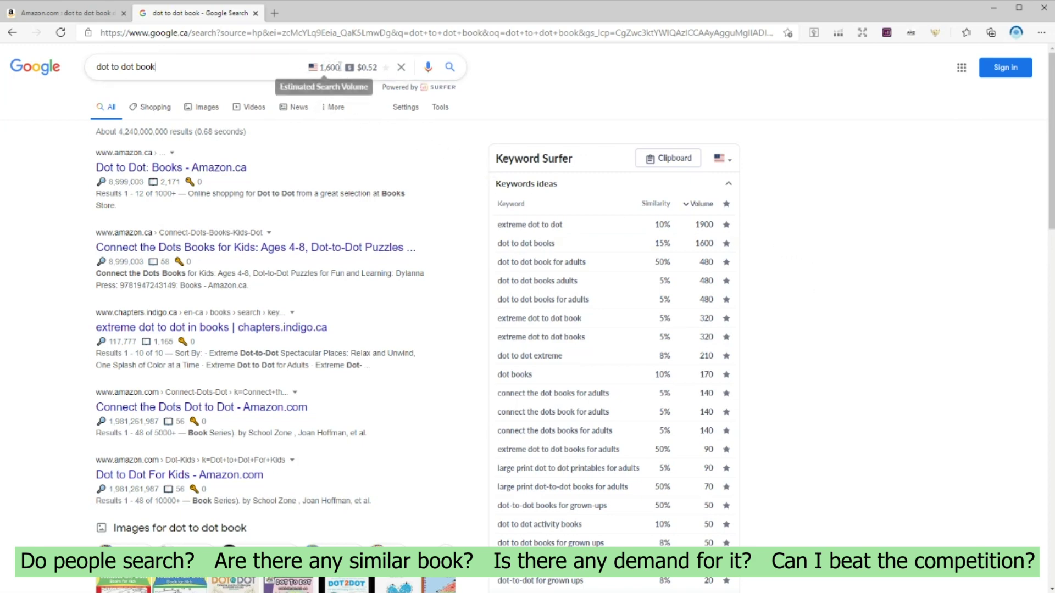
# - Switch to the Amazon results, open the shark-cover dot to dot book for kids ages 4-8 and look through its product page
pyautogui.hotkey('alt', 'Tab')
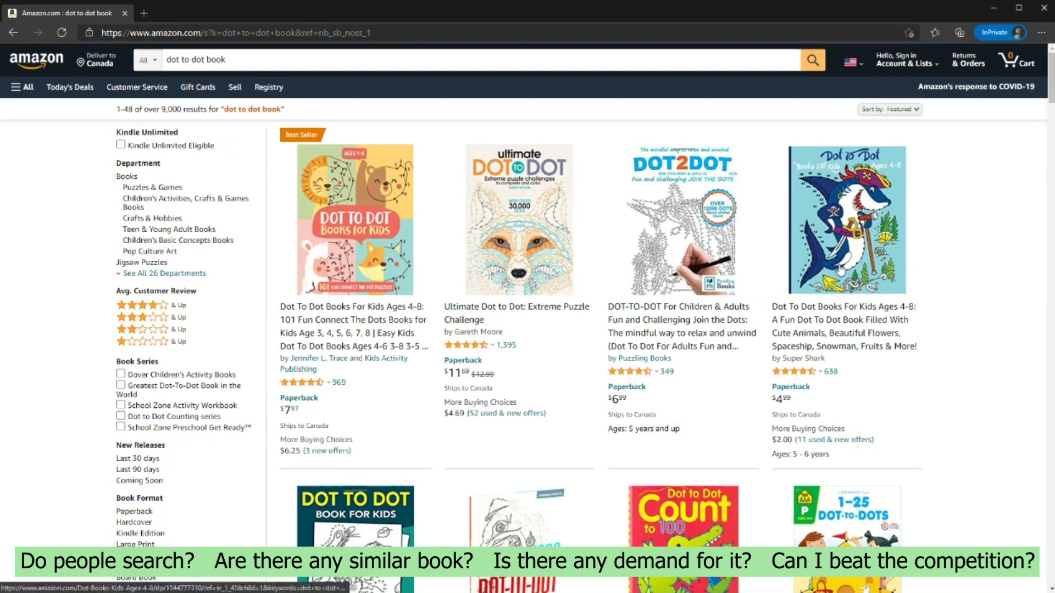
pyautogui.moveTo(877, 336); pyautogui.dragTo(938, 415)
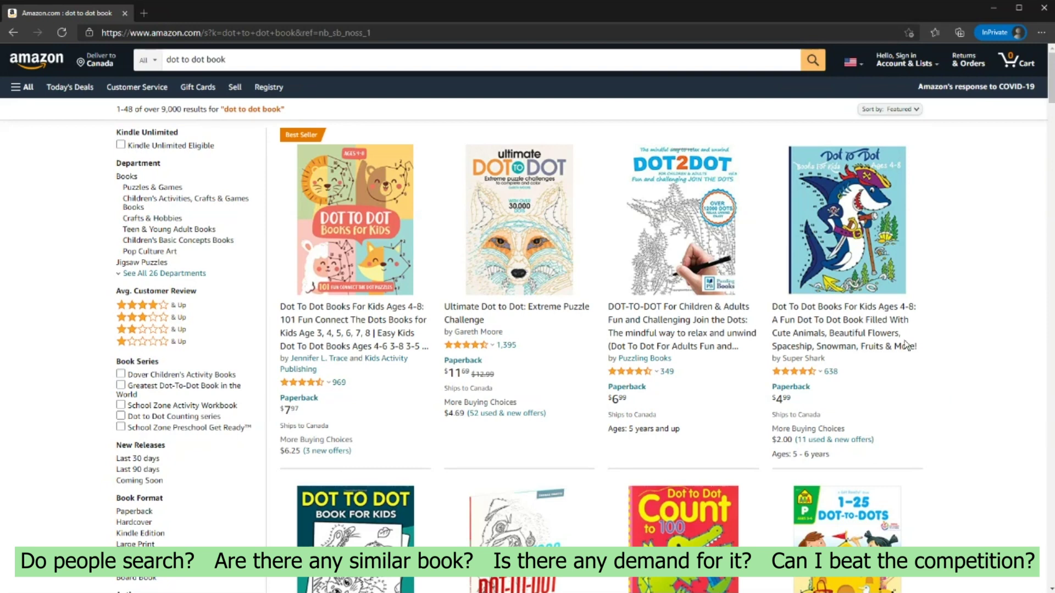
pyautogui.click(867, 265)
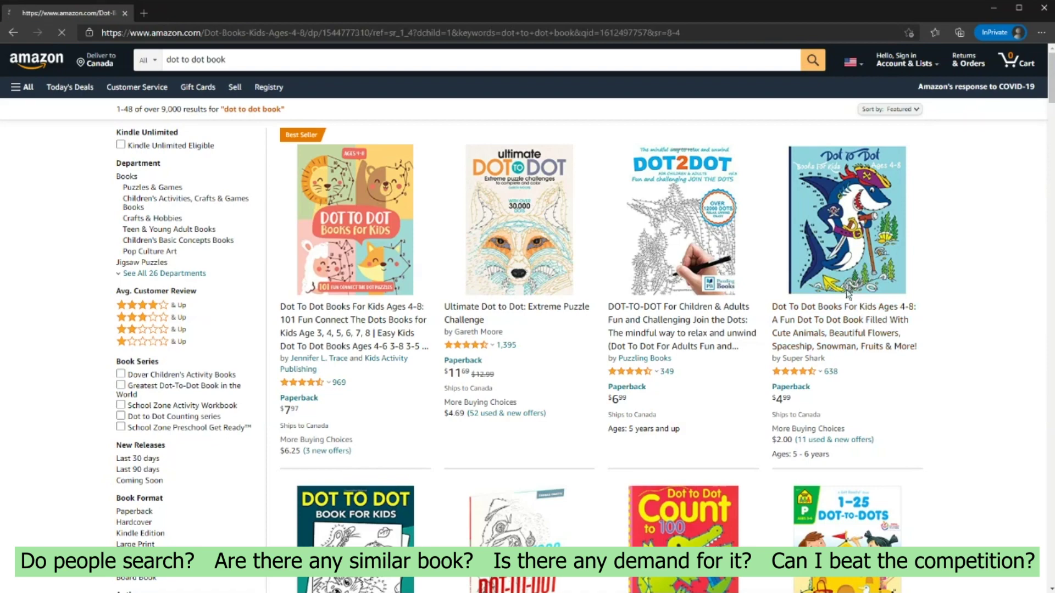
pyautogui.scroll(-15, 566, 377)
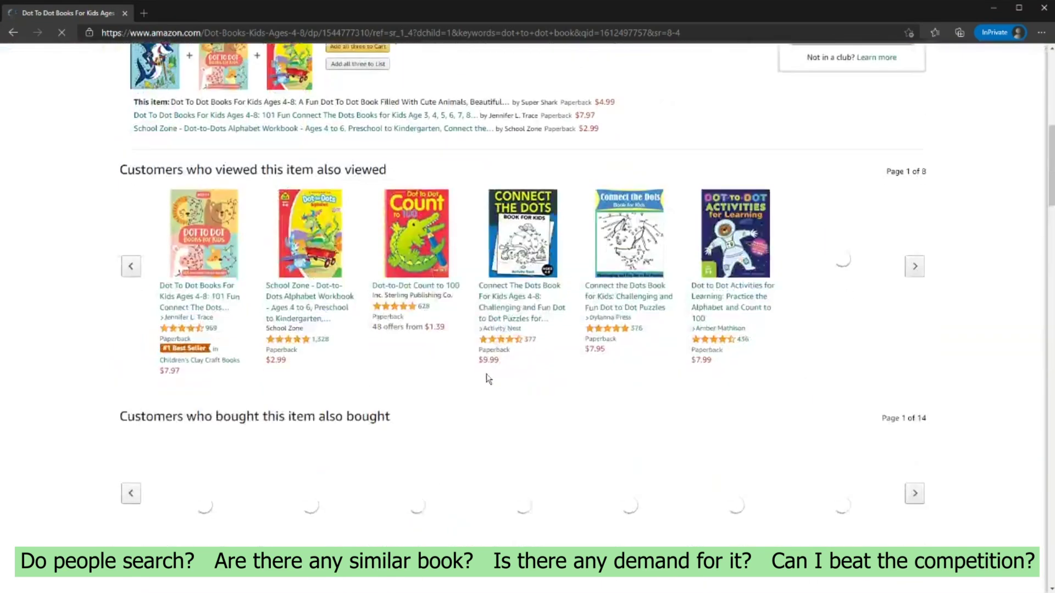
pyautogui.moveTo(199, 380); pyautogui.dragTo(257, 380)
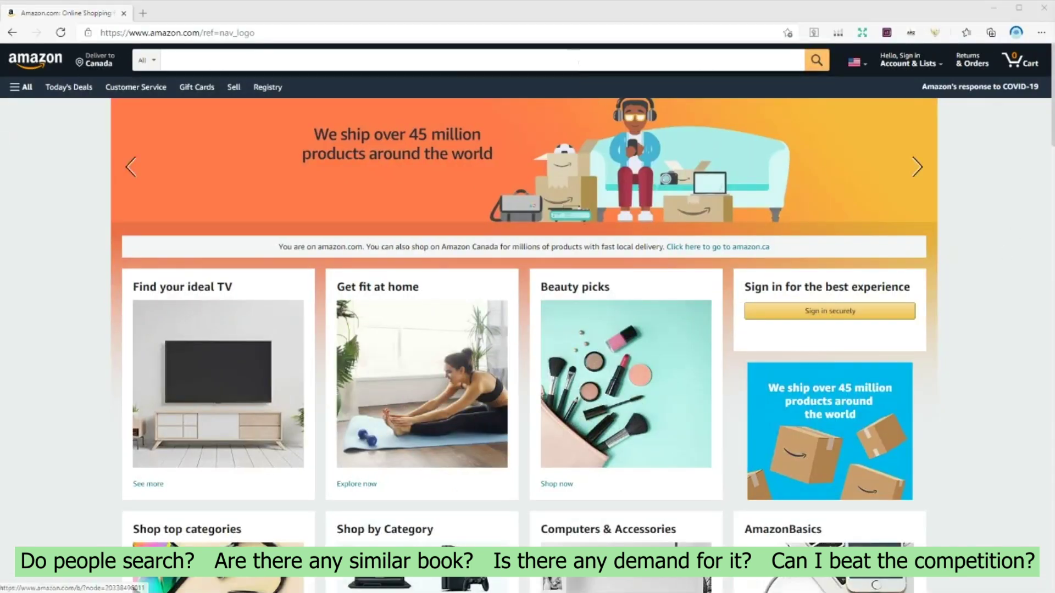
# - In the browser window with the research extensions, search Amazon for "dot to dot book"
pyautogui.click(576, 64)
pyautogui.write('dot')
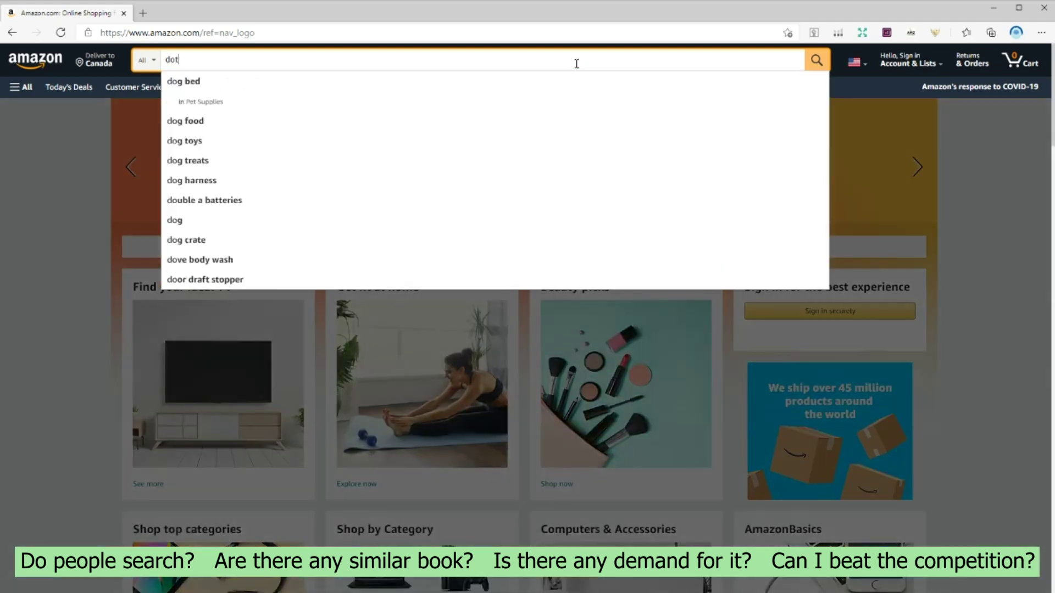
pyautogui.write(' to dot')
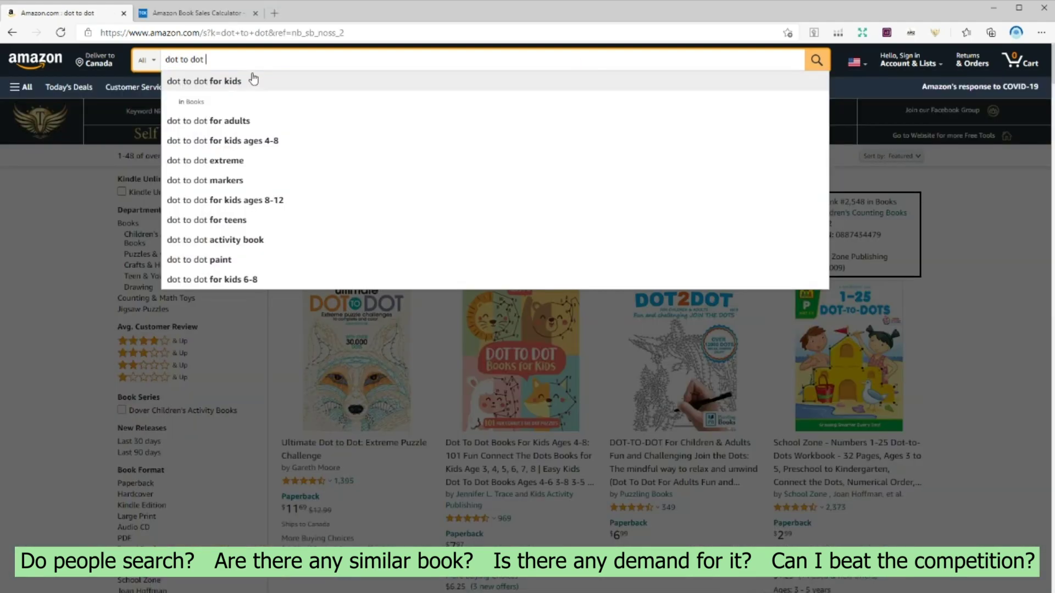
pyautogui.write('book')
pyautogui.press('Return')
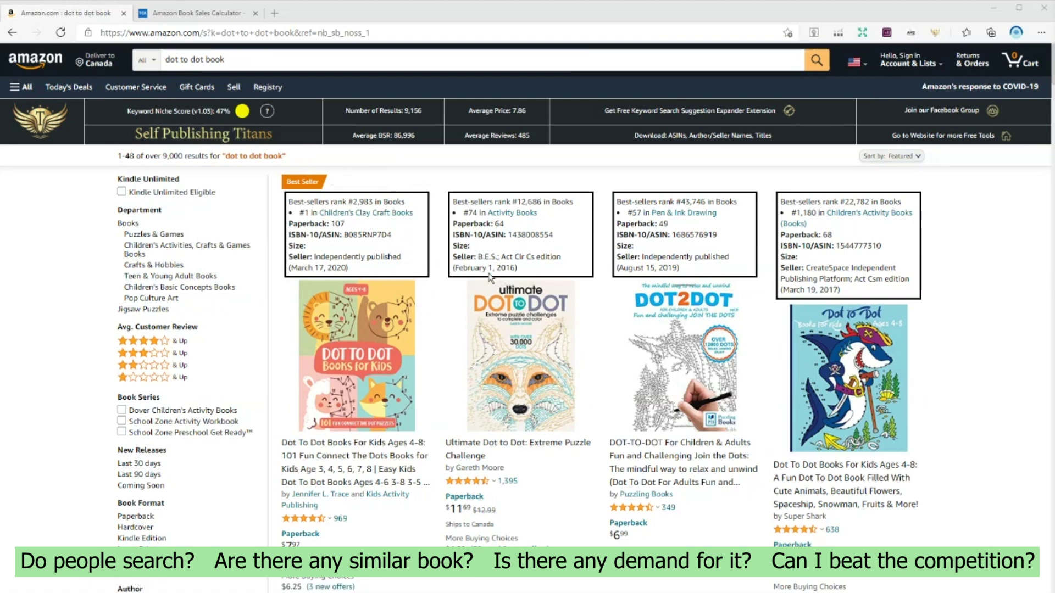
# - In the Amazon Book Sales Calculator, enter 2983 as the BSR rank without a comma and calculate the book's sales
pyautogui.hotkey('ctrl', 'Tab')
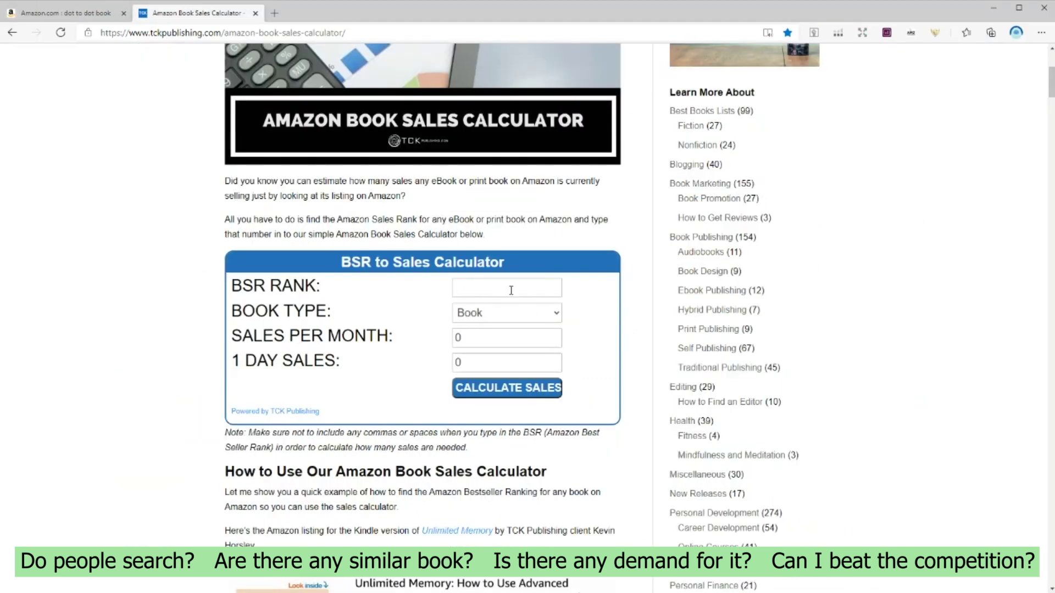
pyautogui.click(511, 288)
pyautogui.write('2,983')
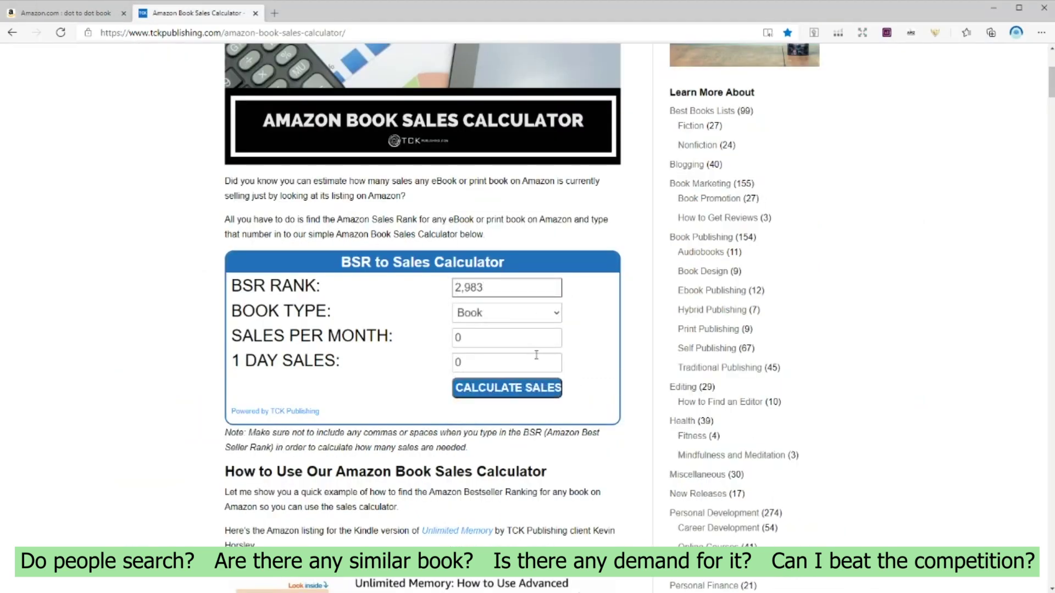
pyautogui.press('BackSpace')
pyautogui.click(526, 391)
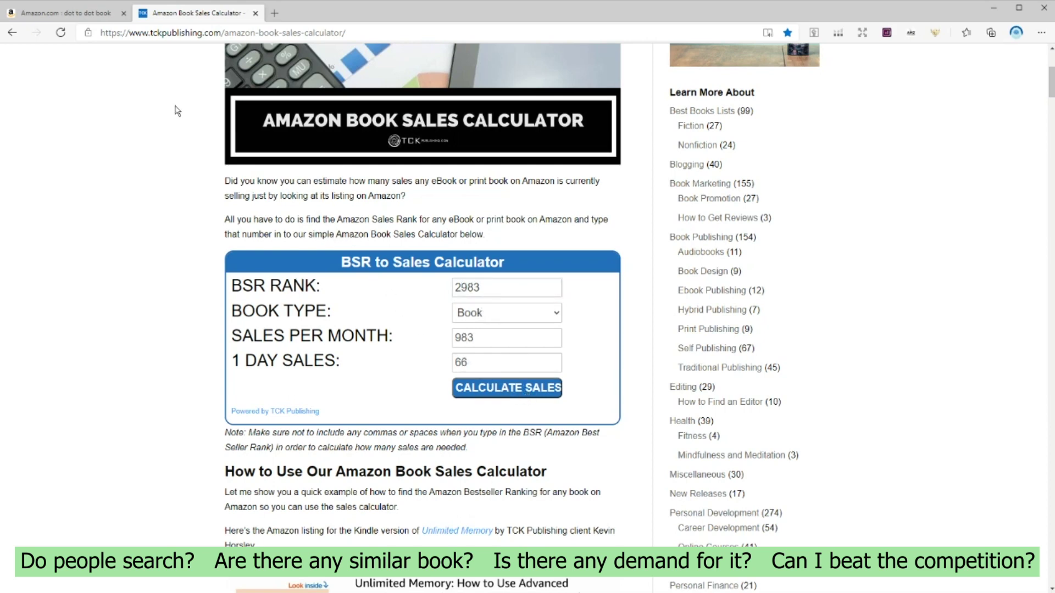
# - Return to the Amazon results and examine the keyword niche score, average BSR, average reviews and number of results
pyautogui.click(86, 20)
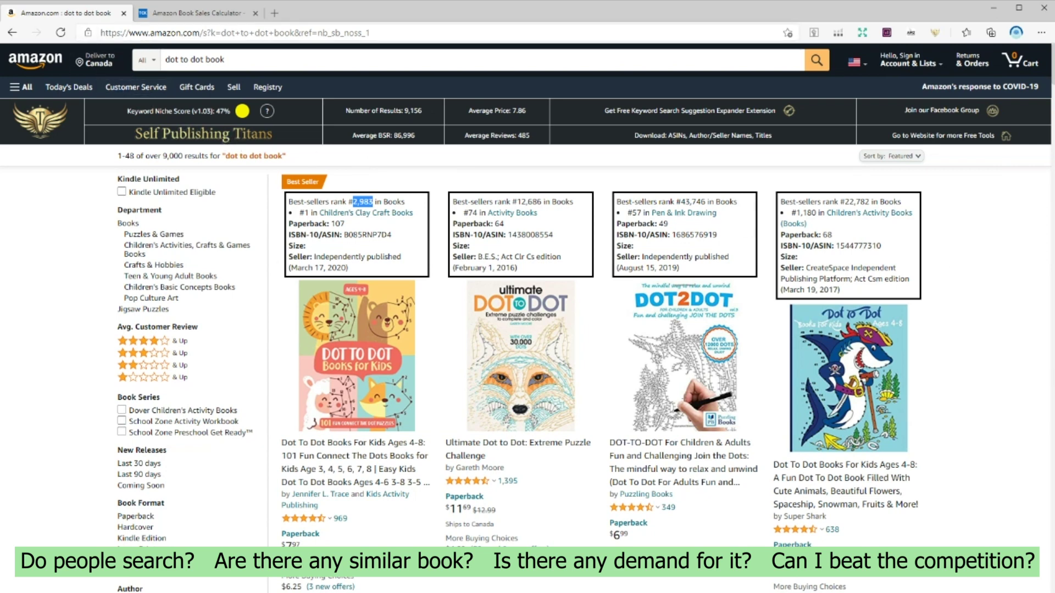
pyautogui.hotkey('alt', 'Tab')
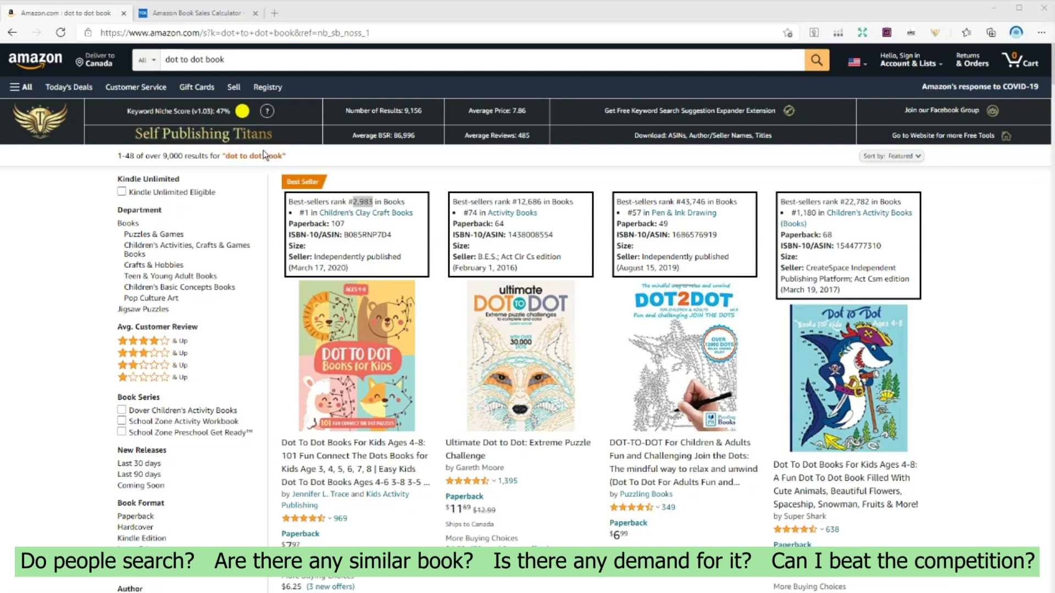
pyautogui.doubleClick(223, 111)
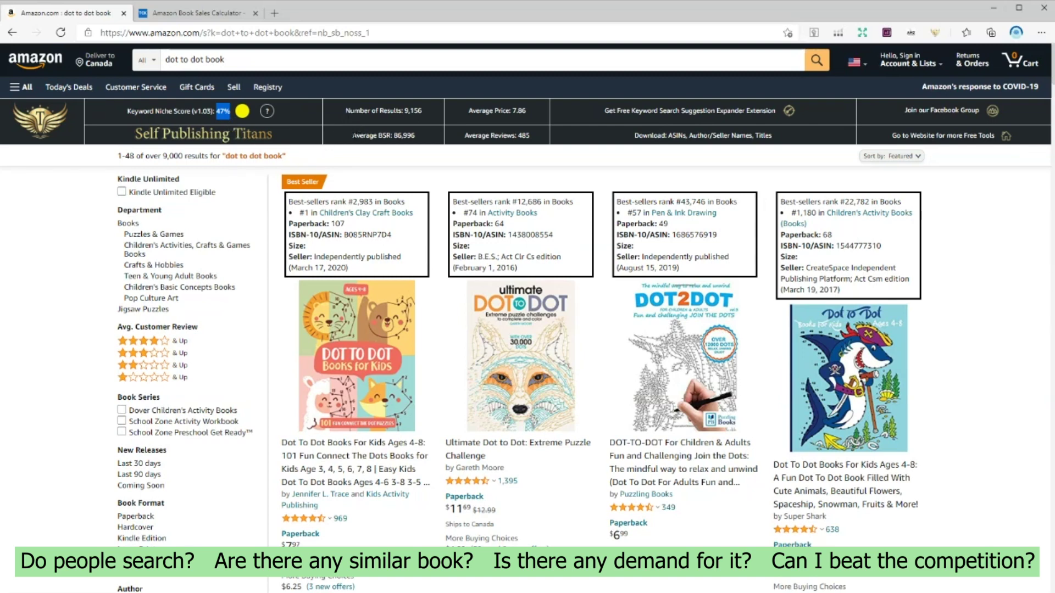
pyautogui.tripleClick(421, 138)
pyautogui.moveTo(466, 135); pyautogui.dragTo(531, 137)
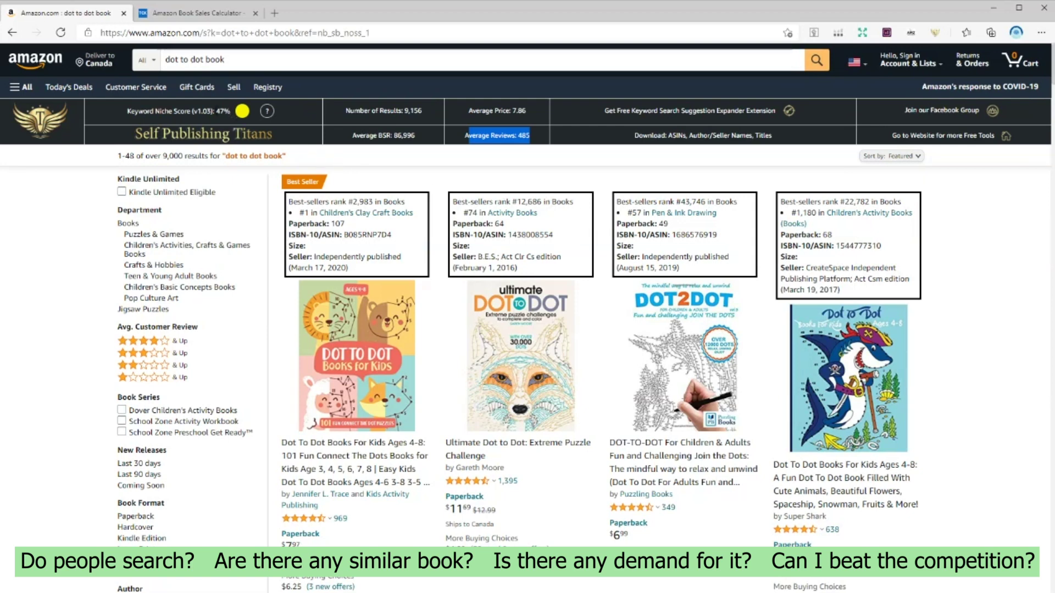
pyautogui.moveTo(216, 111); pyautogui.dragTo(228, 113)
pyautogui.moveTo(347, 110); pyautogui.dragTo(423, 127)
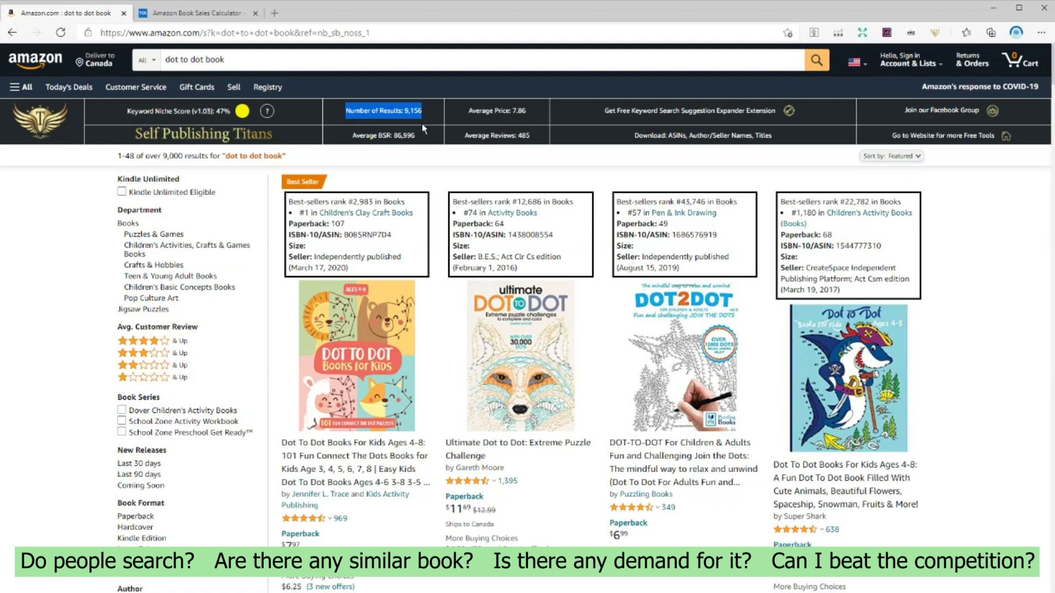
# - Examine the average BSR shown for the "dot to dot book" results
pyautogui.click(362, 133)
pyautogui.moveTo(362, 133); pyautogui.dragTo(428, 145)
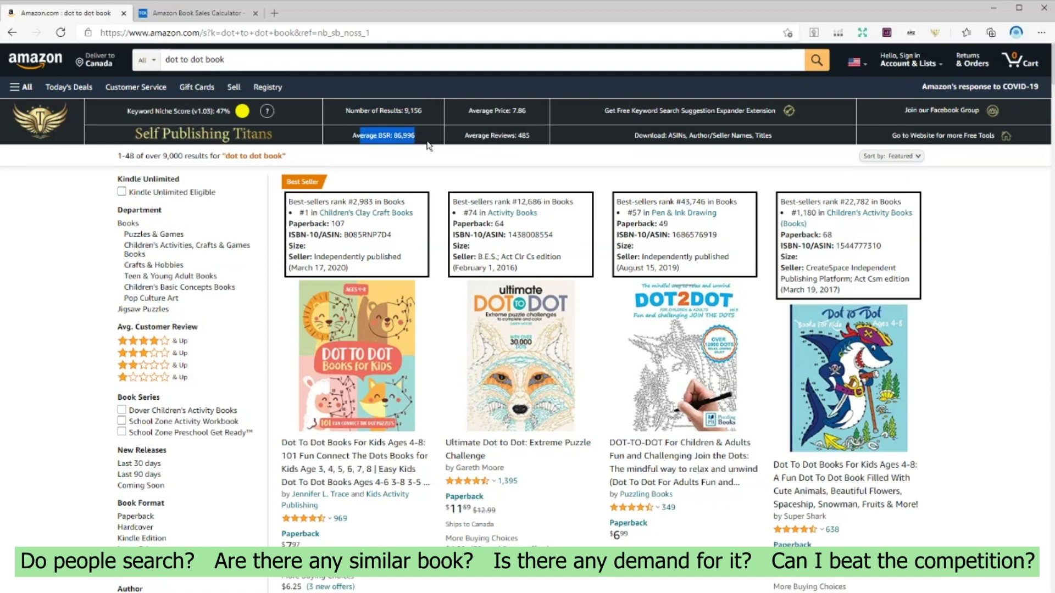
pyautogui.click(434, 168)
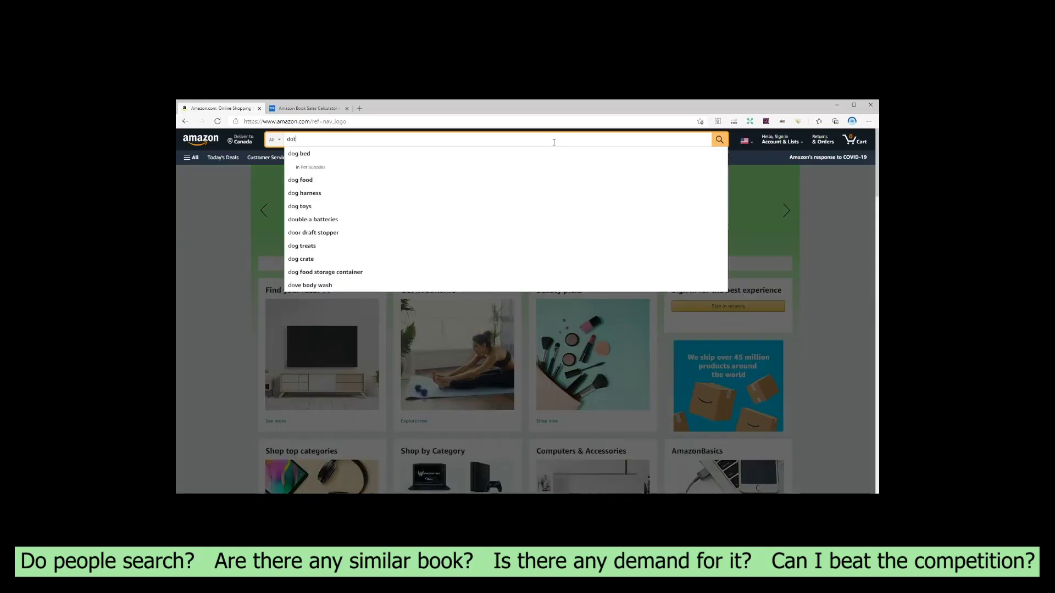
# - Search Amazon for "dot to dot book" and narrow the search to the suggested keyword "dot to dot book difficult"
pyautogui.write('t to dot book')
pyautogui.press('Return')
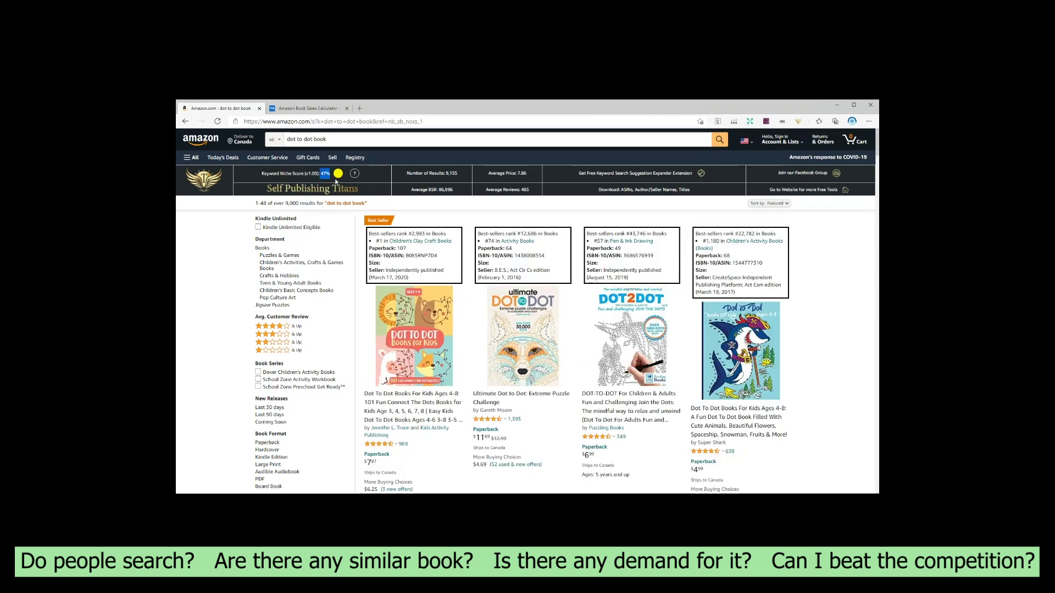
pyautogui.click(339, 139)
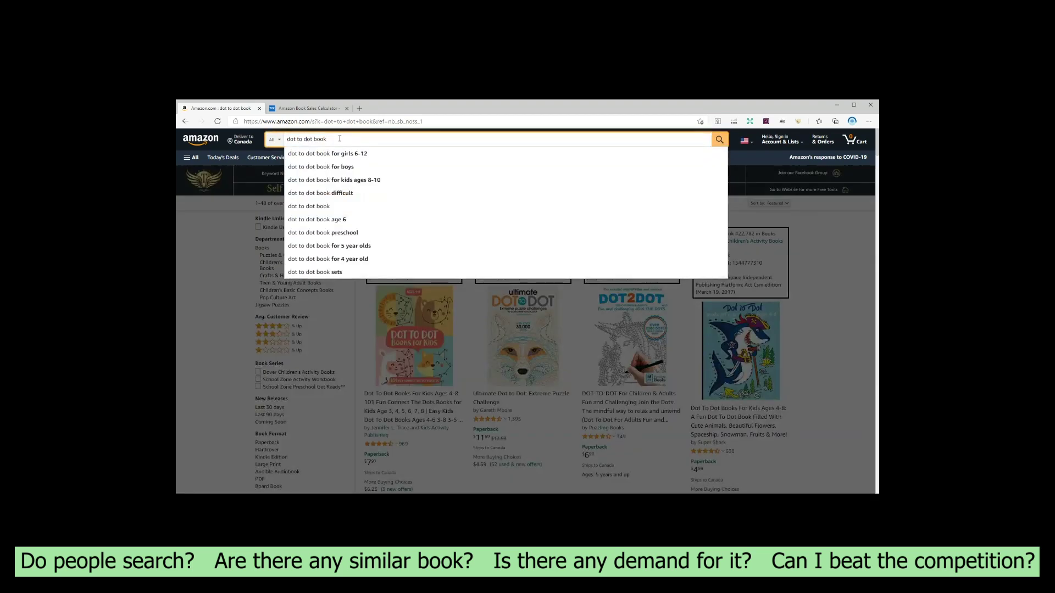
pyautogui.write('di')
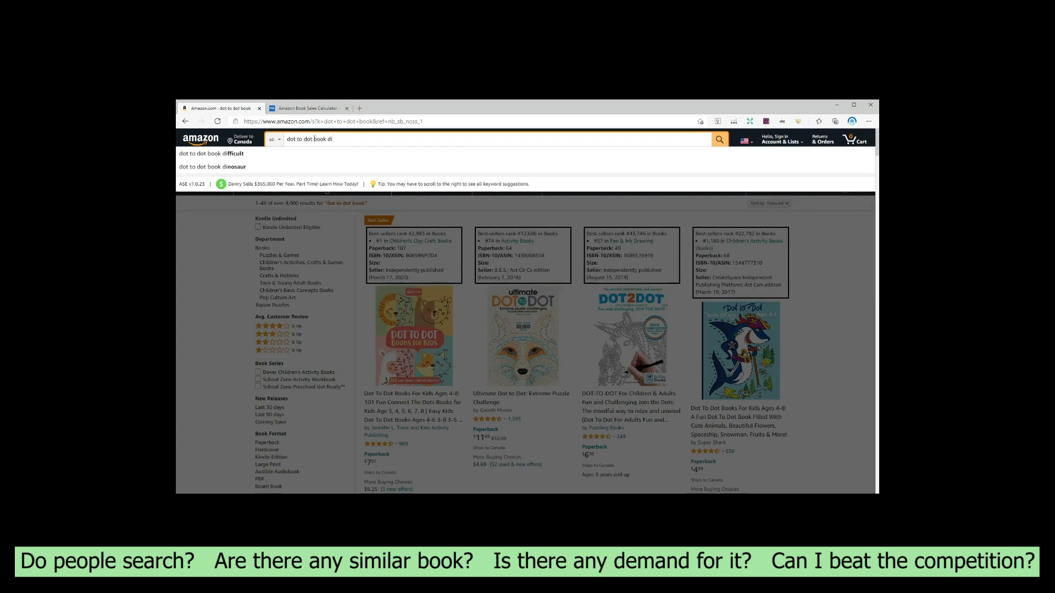
pyautogui.click(241, 155)
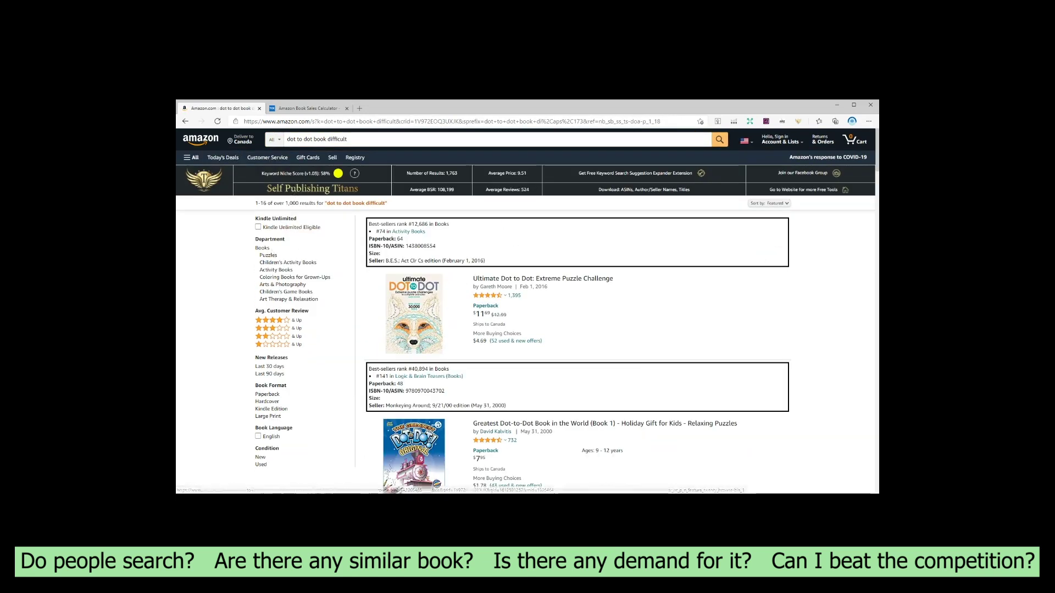
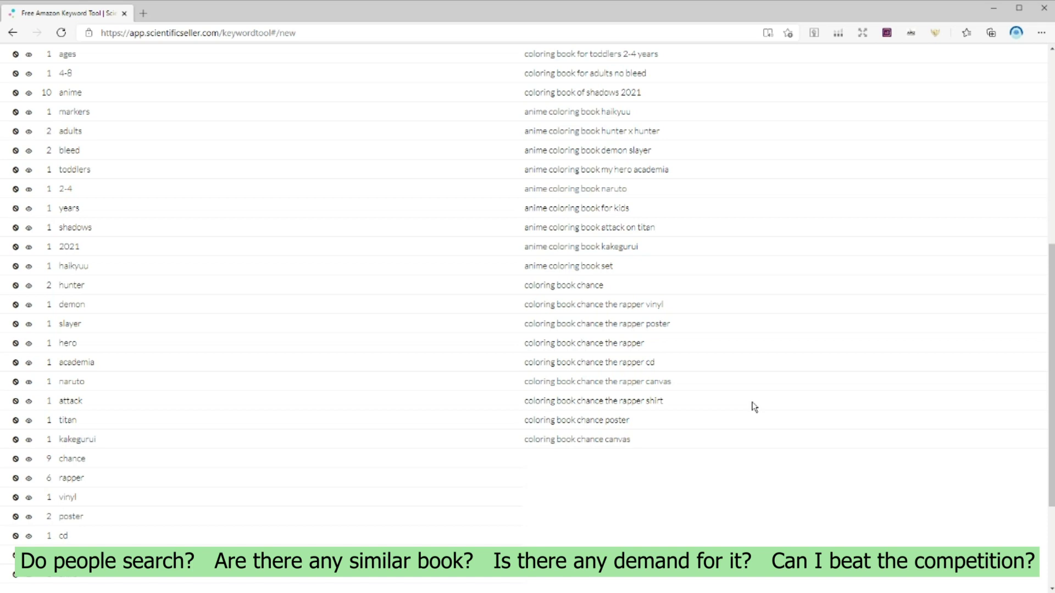
# - Look through the coloring book and dot to dot keyword suggestions in the Scientific Seller keyword tool
pyautogui.scroll(-2, 754, 406)
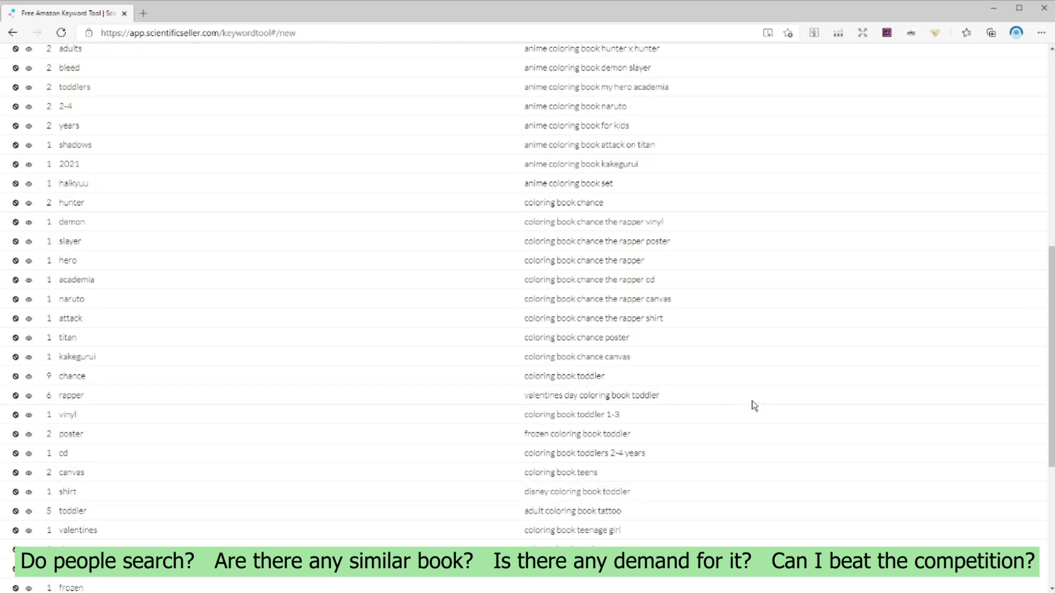
pyautogui.scroll(-2, 754, 407)
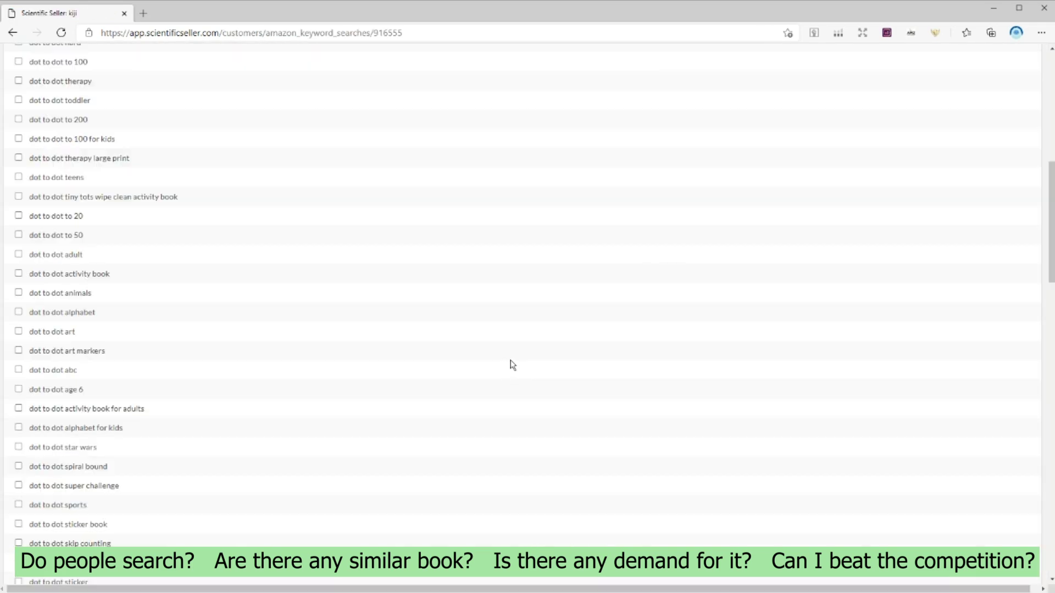
pyautogui.scroll(-3, 512, 366)
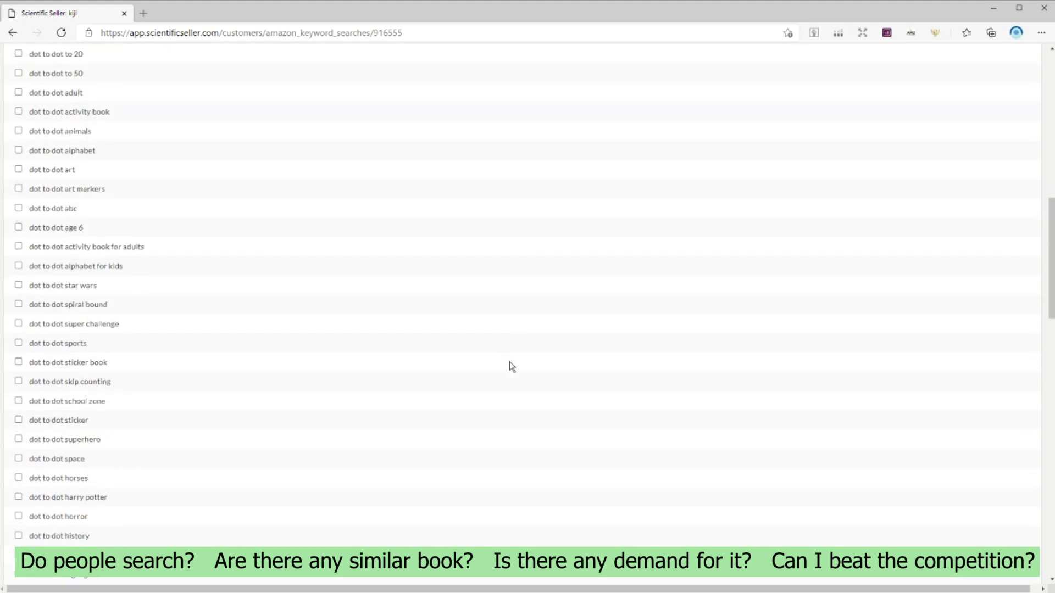
pyautogui.scroll(-3, 512, 366)
pyautogui.scroll(-9, 512, 366)
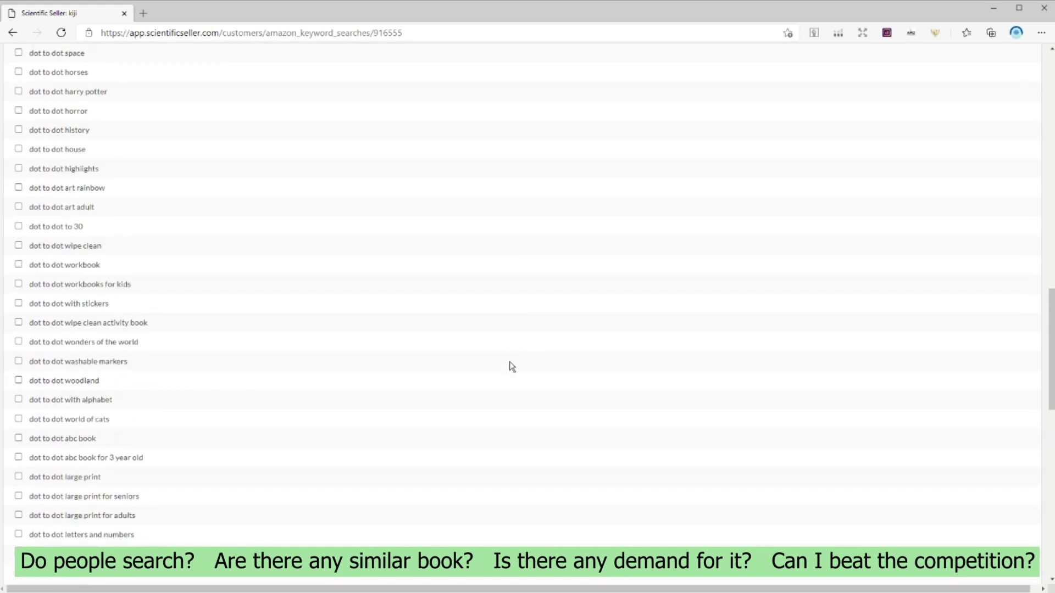
pyautogui.scroll(-5, 512, 367)
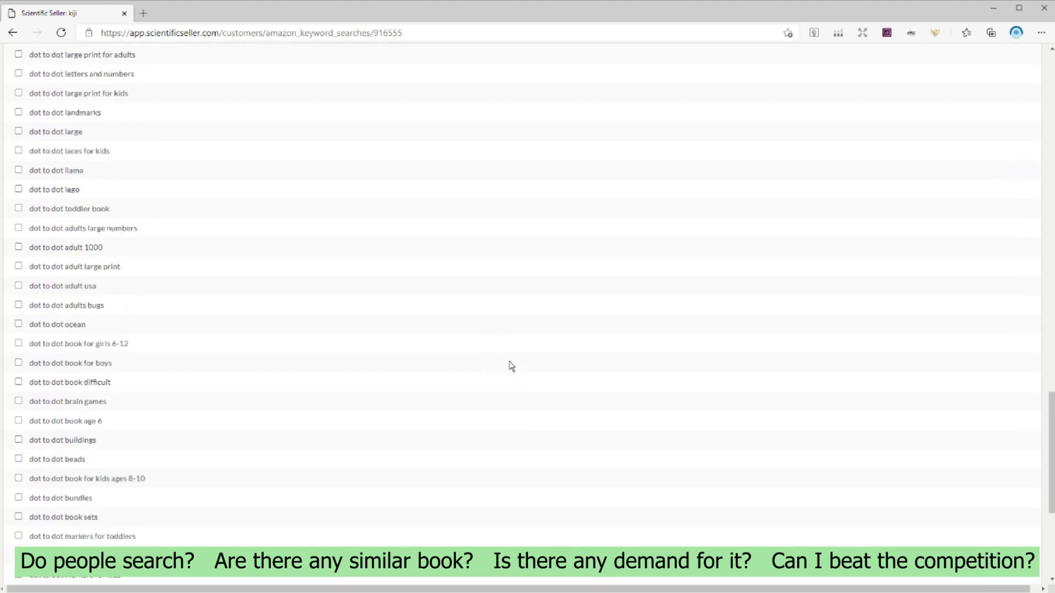
pyautogui.scroll(-3, 512, 366)
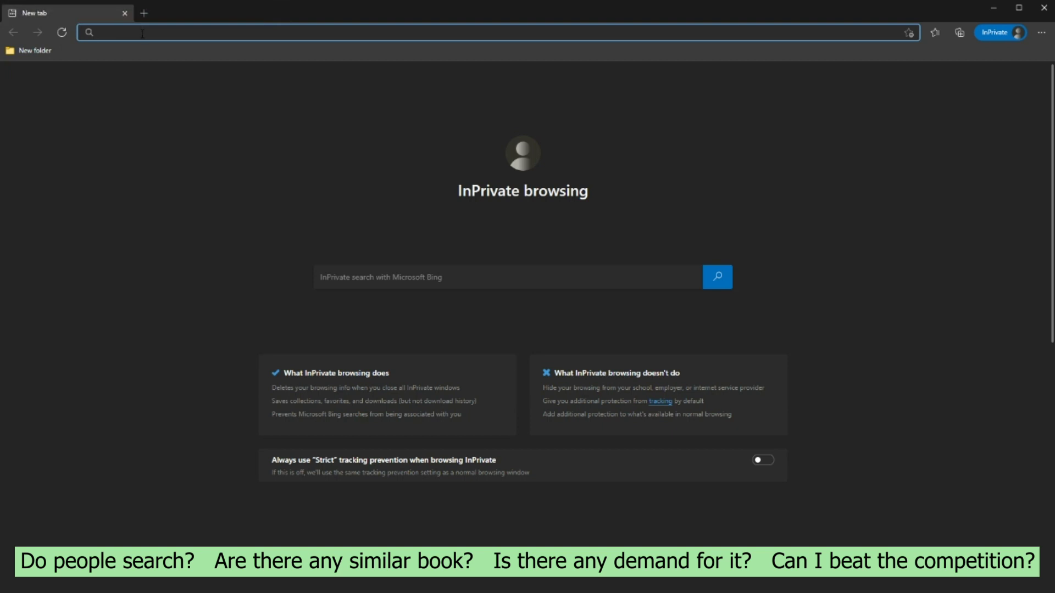
# - Open the keywordtool.io website in the InPrivate browser window
pyautogui.write('keyword')
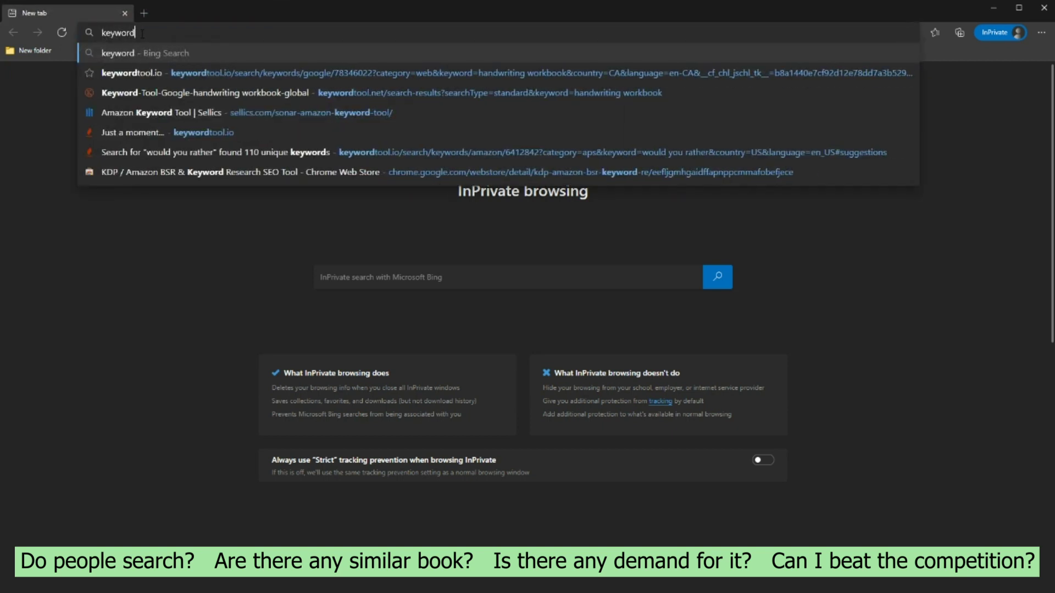
pyautogui.write('tool.io')
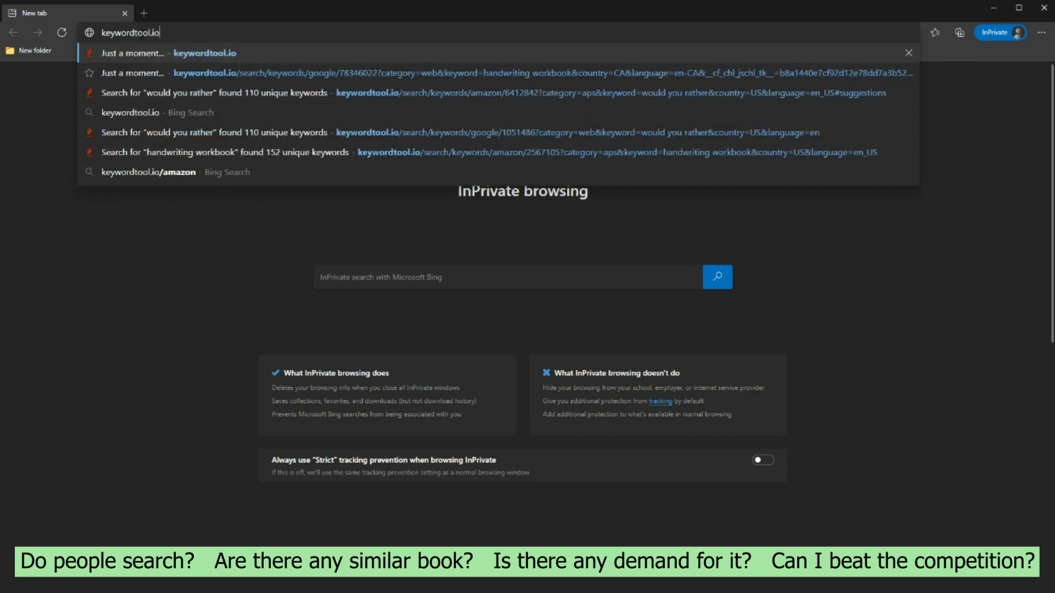
pyautogui.press('Return')
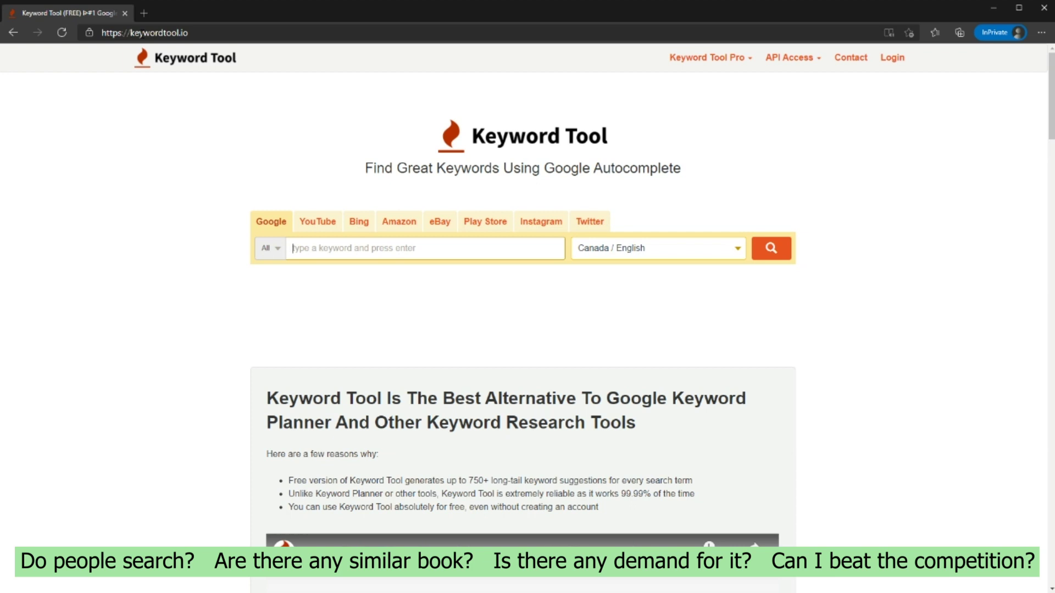
# - Set Keyword Tool to Amazon as the source and find keyword suggestions for "habit tracker"
pyautogui.click(274, 224)
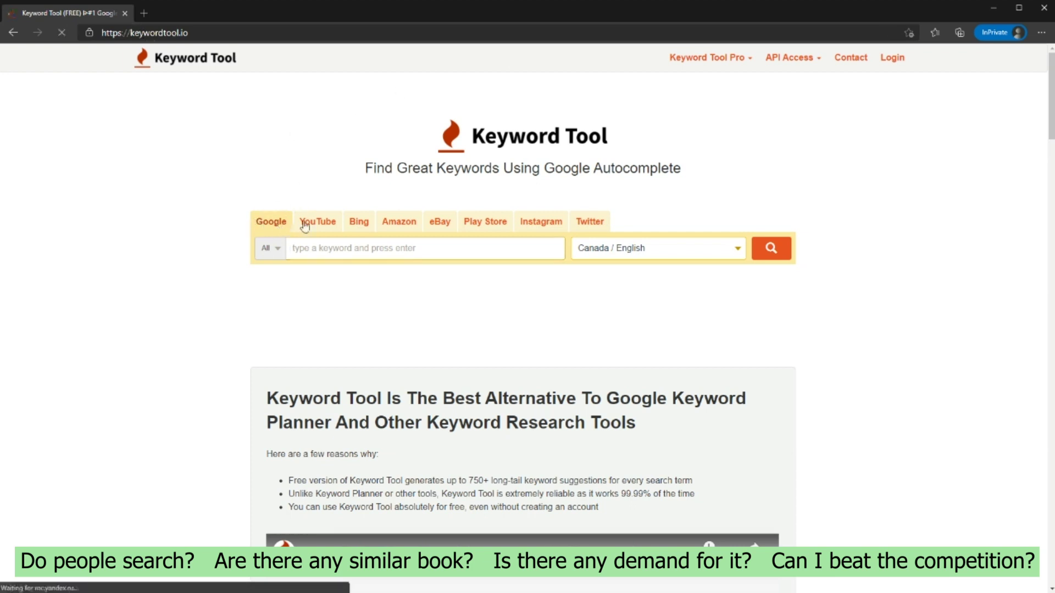
pyautogui.click(409, 223)
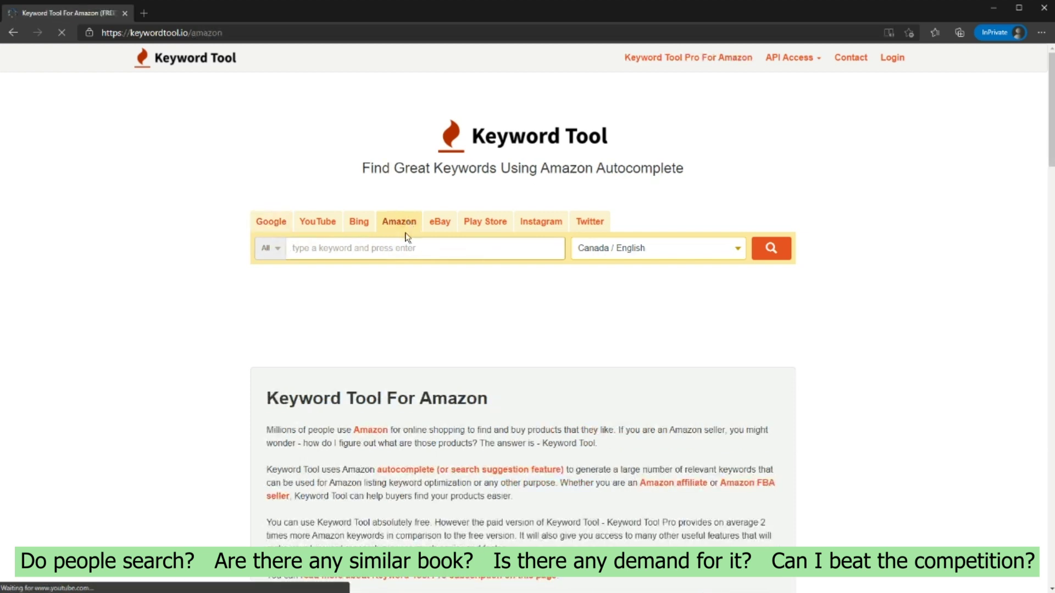
pyautogui.click(708, 259)
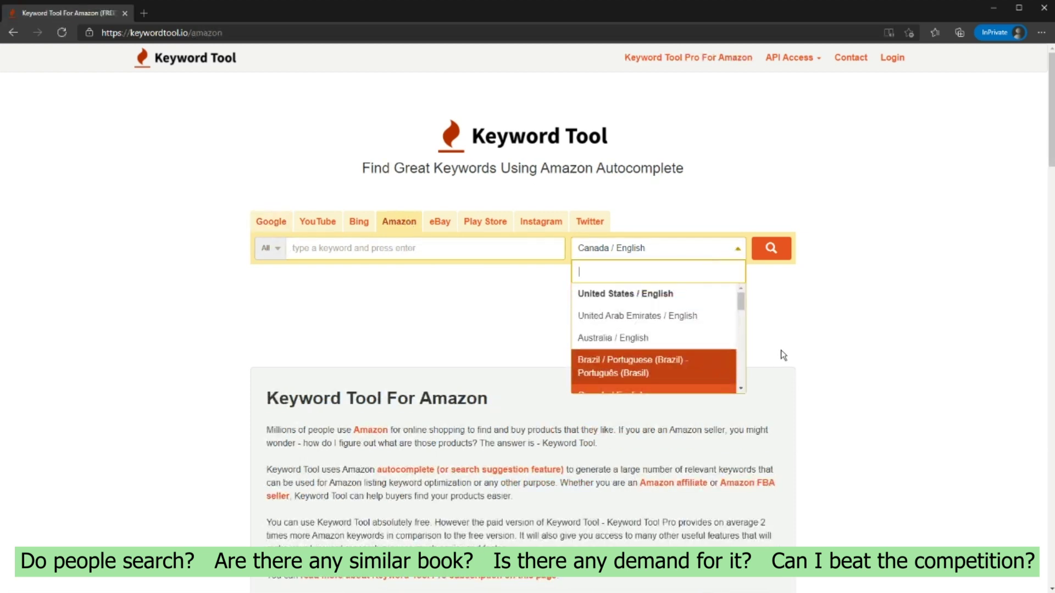
pyautogui.click(533, 290)
pyautogui.click(393, 241)
pyautogui.write('habit tracker')
pyautogui.press('Return')
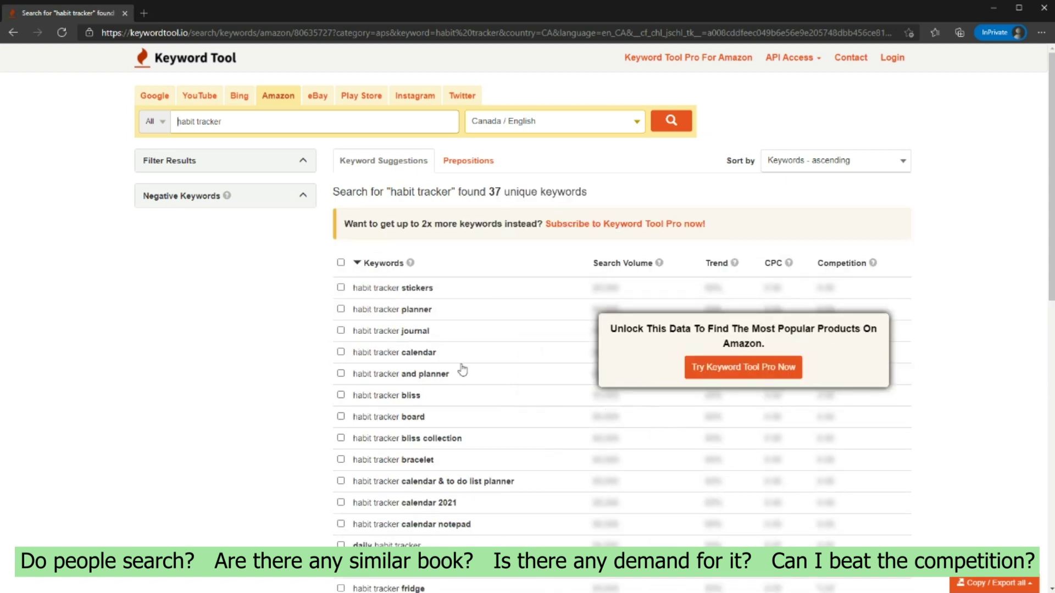
# - Add "free", "pdf" and "download" as negative keywords and save them
pyautogui.click(235, 198)
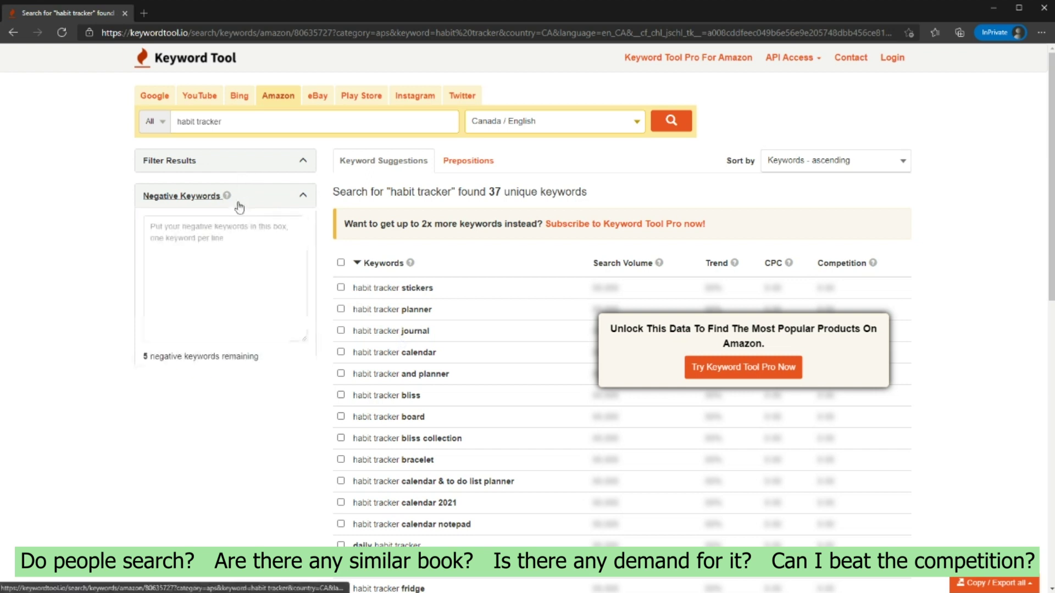
pyautogui.write('free pdf')
pyautogui.press('Return')
pyautogui.write('download')
pyautogui.click(159, 381)
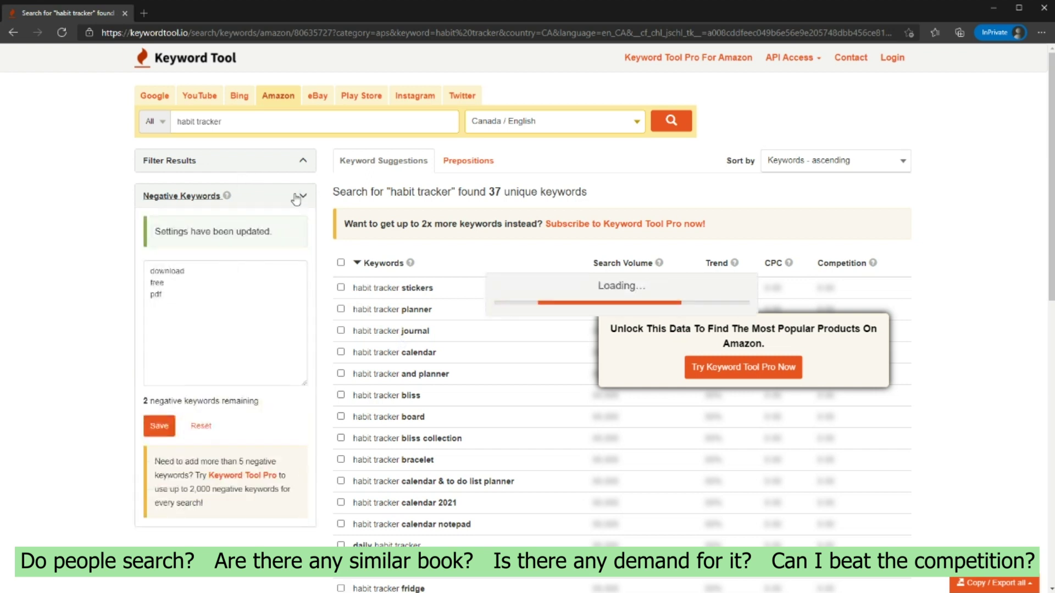
# - Filter the habit tracker keyword suggestions by "for kids", "daily" and "planner"
pyautogui.click(302, 161)
pyautogui.click(245, 205)
pyautogui.write('for kids')
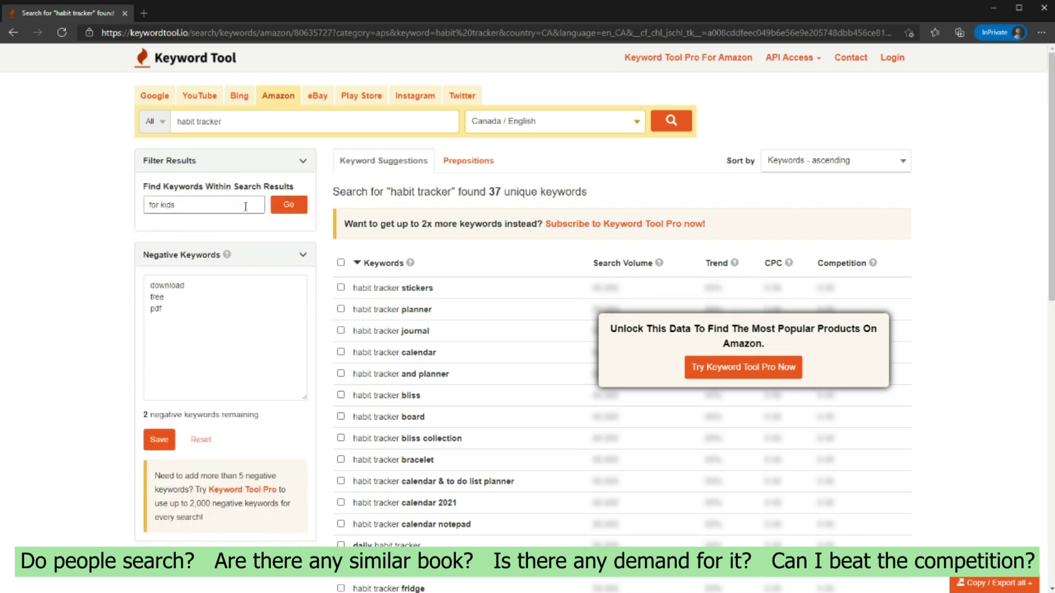
pyautogui.press('Return')
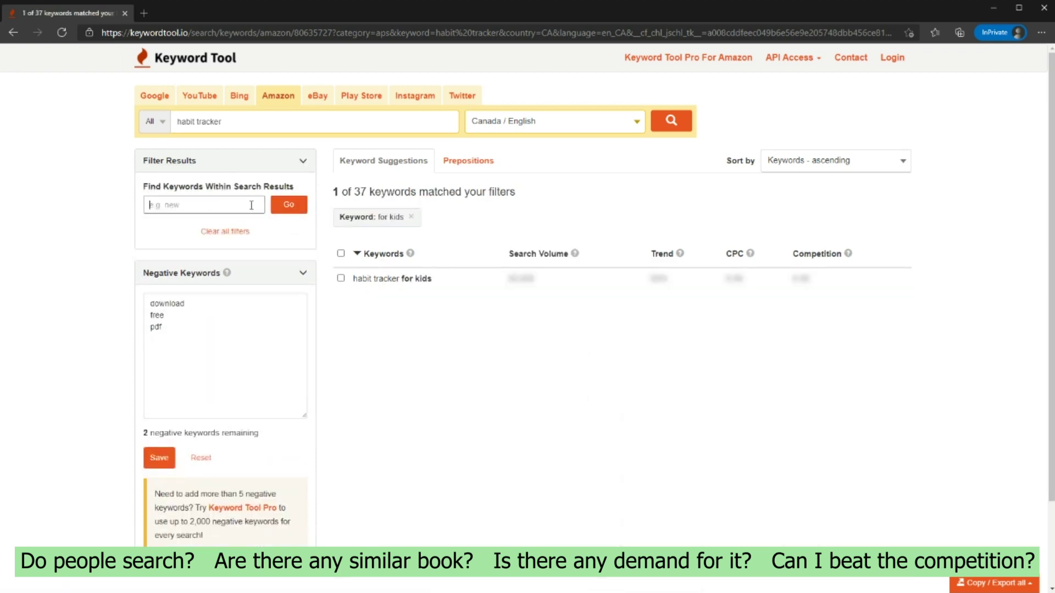
pyautogui.write('daily')
pyautogui.press('Return')
pyautogui.write('planner')
pyautogui.press('Return')
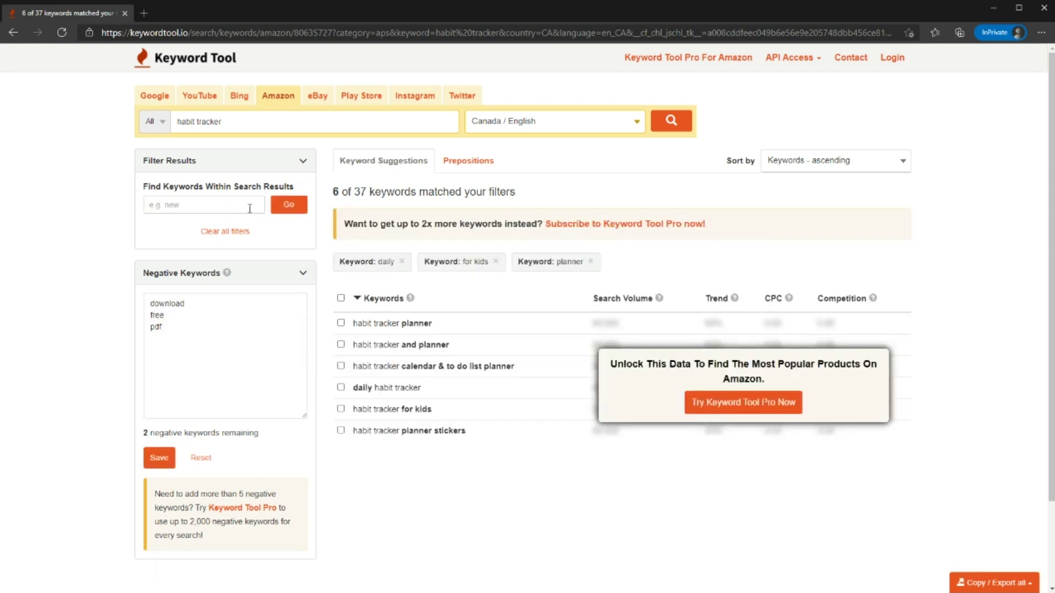